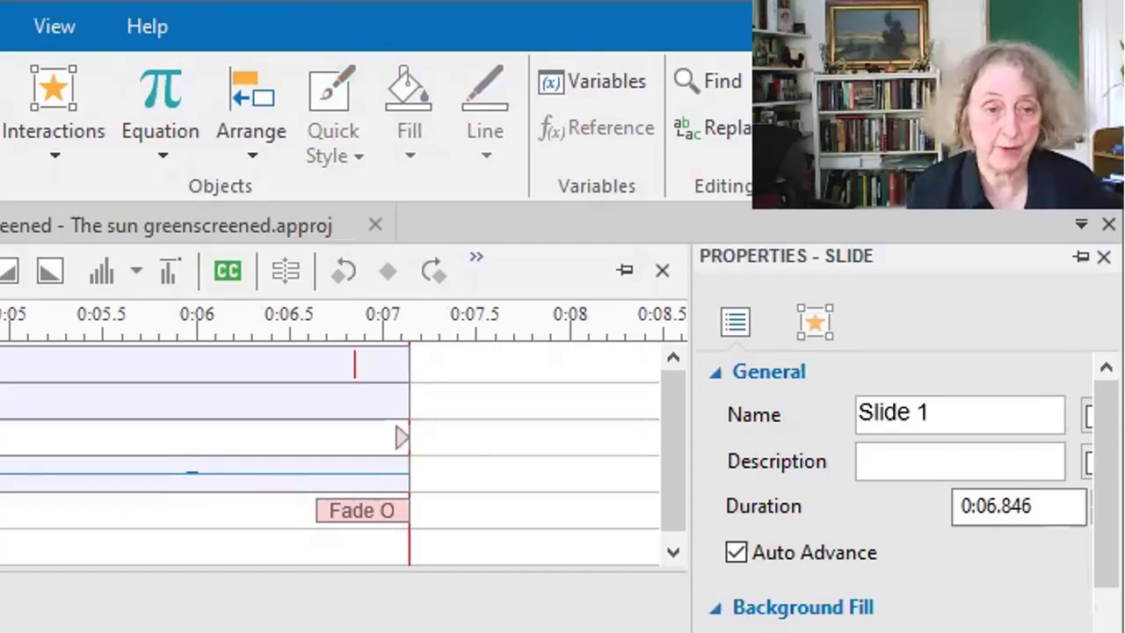
# - Step down from Slide 1 past the Text card to Slide 3, which has the narration track
pyautogui.press('Down')
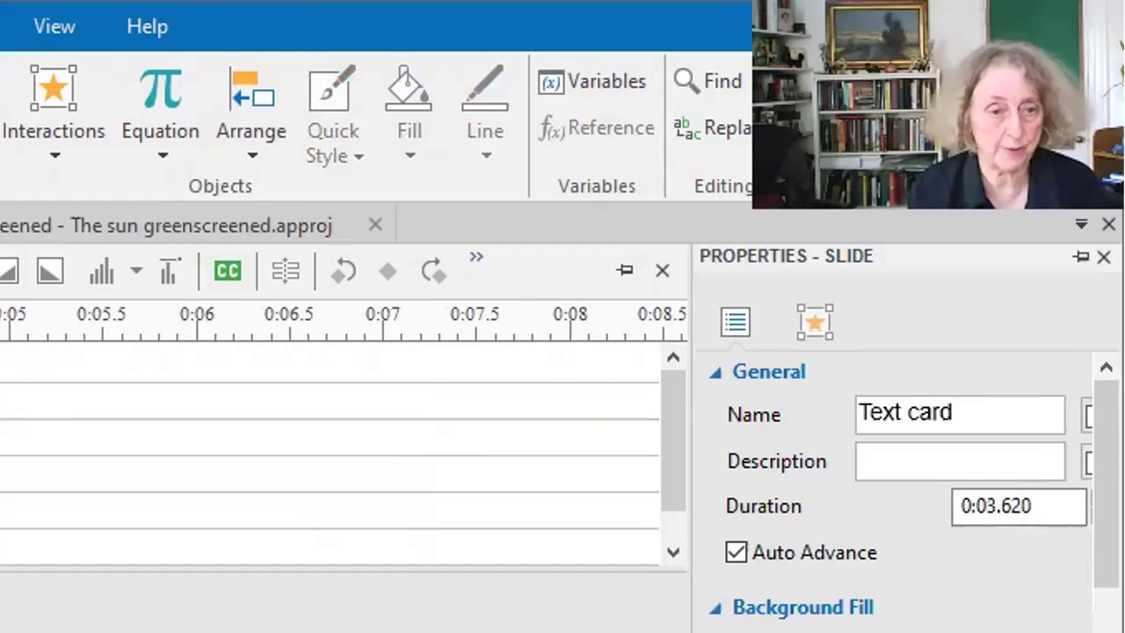
pyautogui.press('Down')
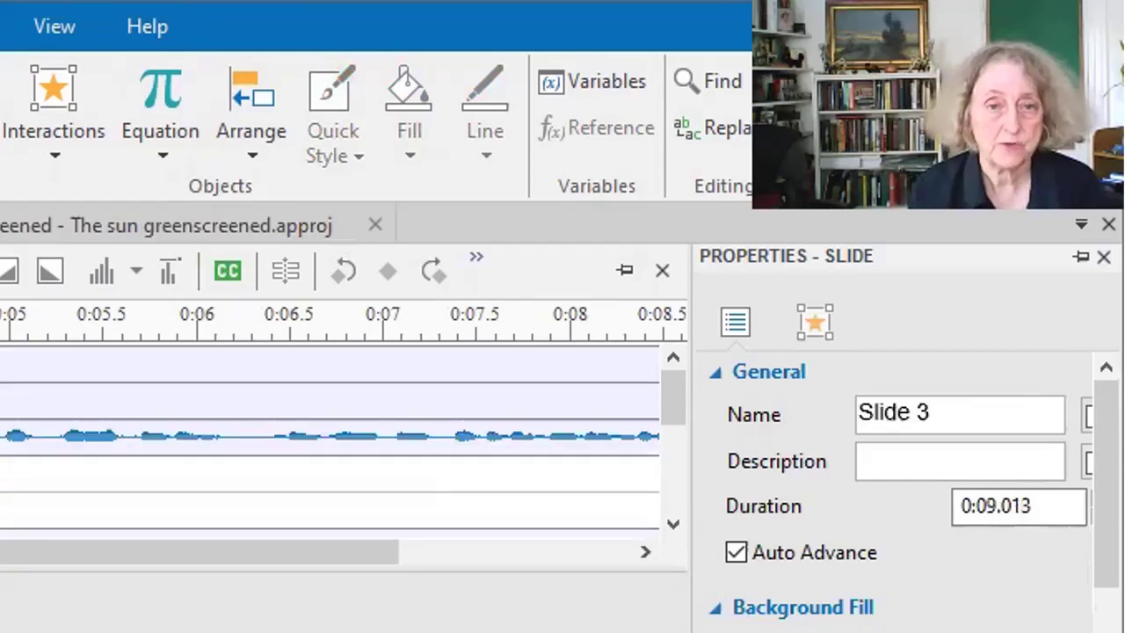
# - Normalize Recording_003_1 to a -3 dB peak with the DC offset removed
pyautogui.click(334, 435)
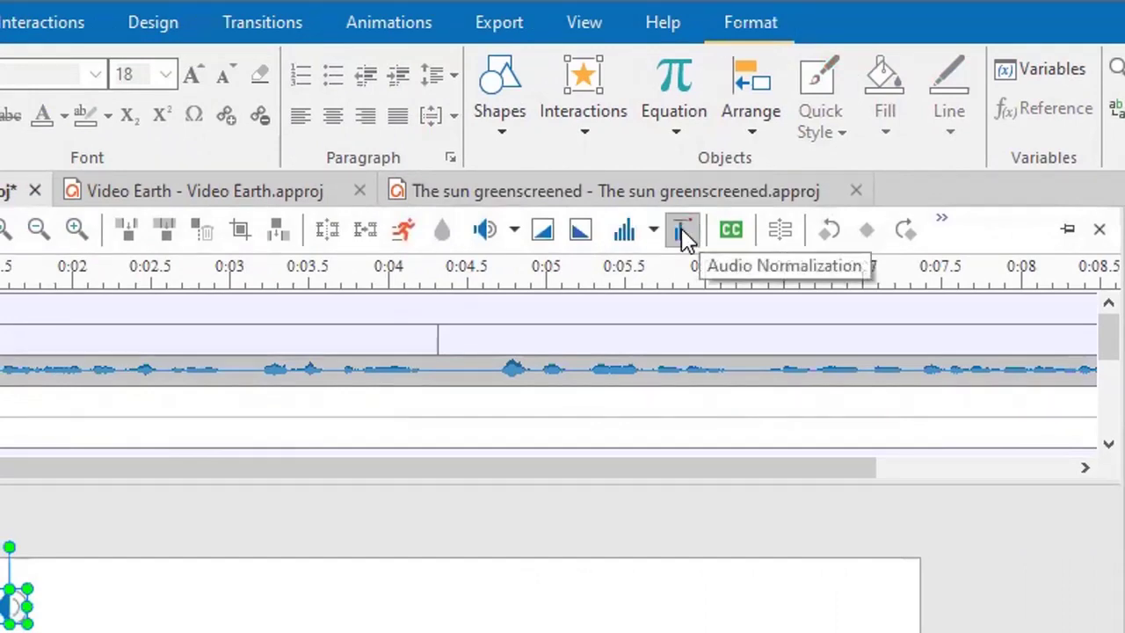
pyautogui.click(684, 234)
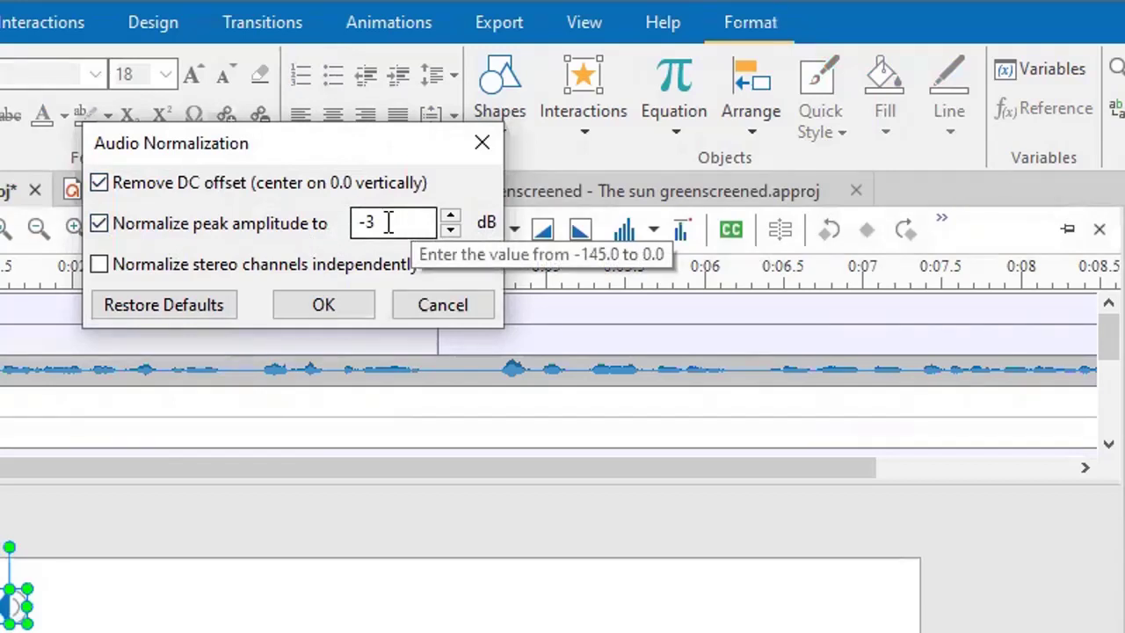
pyautogui.click(324, 305)
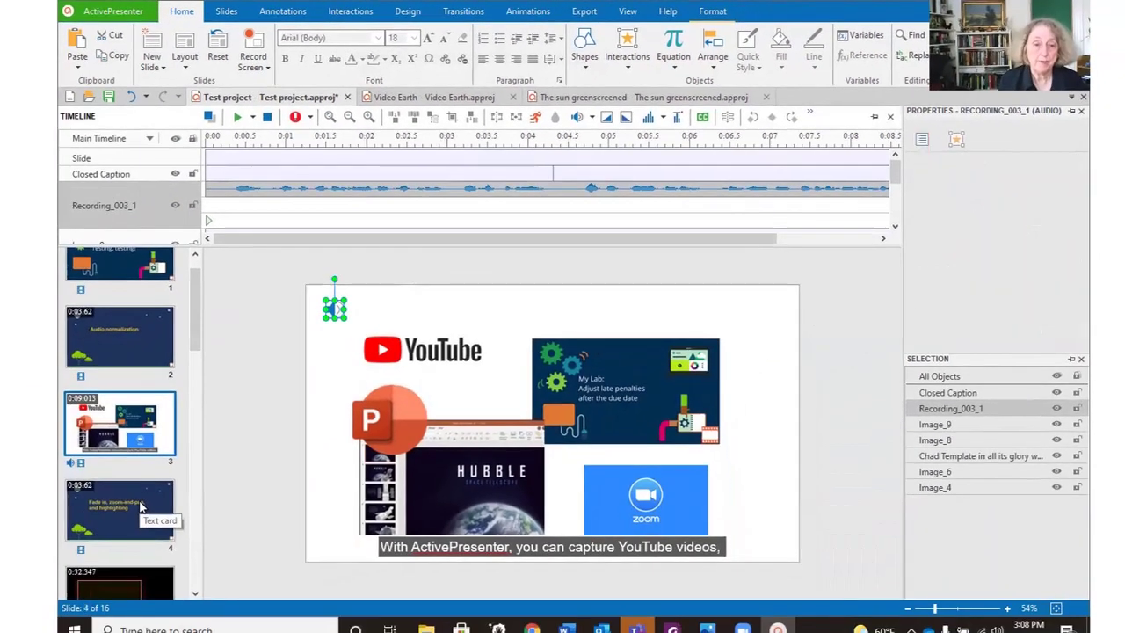
# - Go past the Text card on slide 4 and open slide 5 with the screen video
pyautogui.click(139, 505)
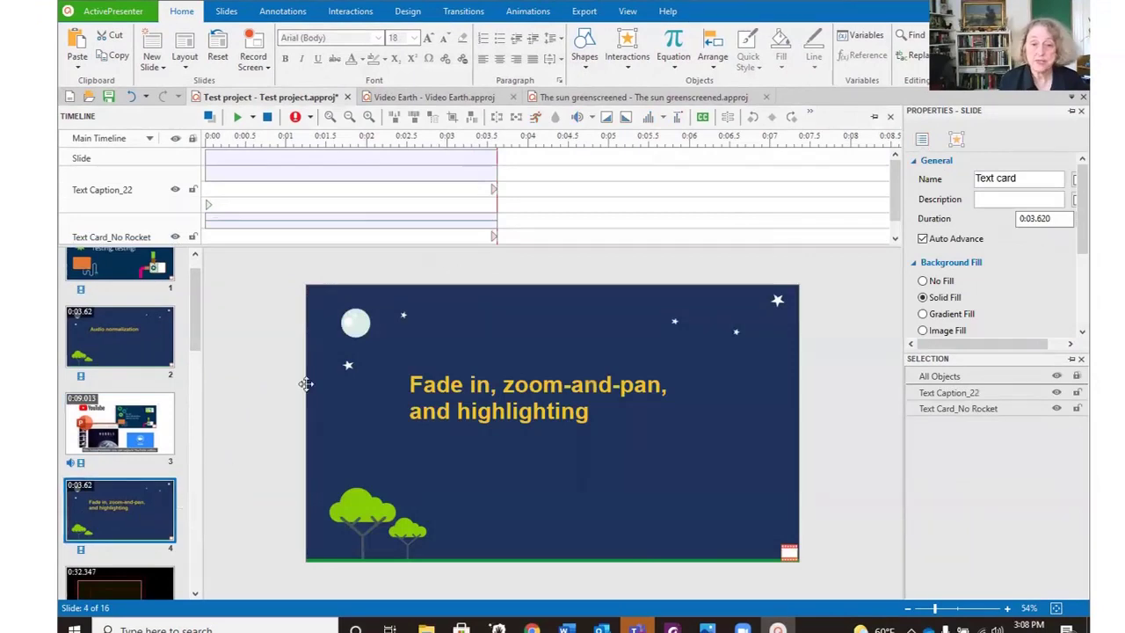
pyautogui.scroll(-3, 200, 349)
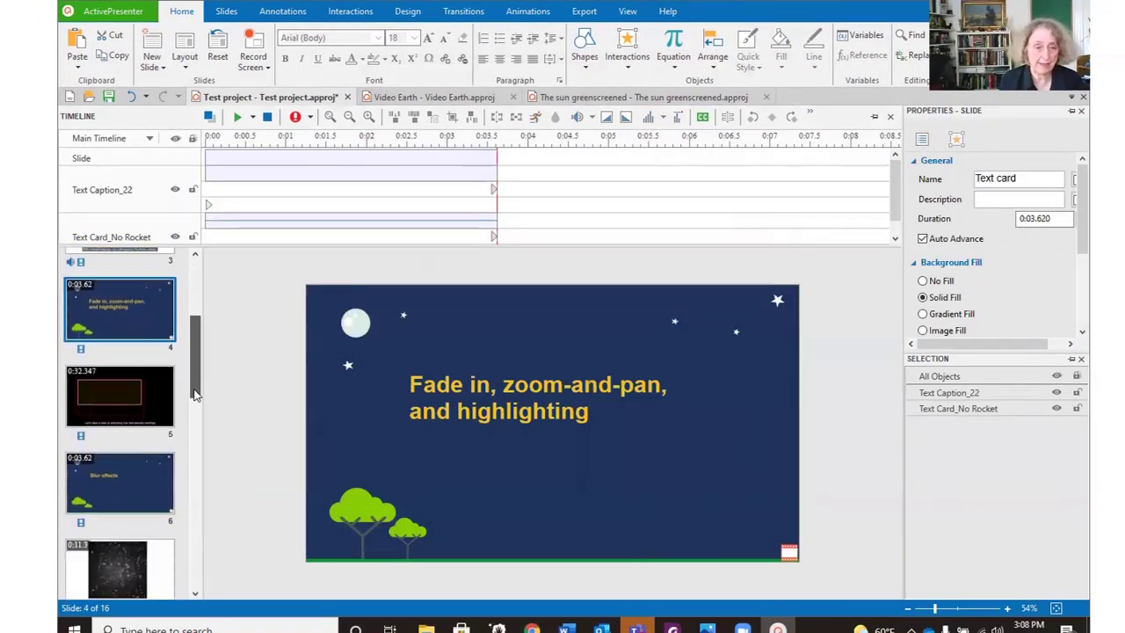
pyautogui.click(158, 376)
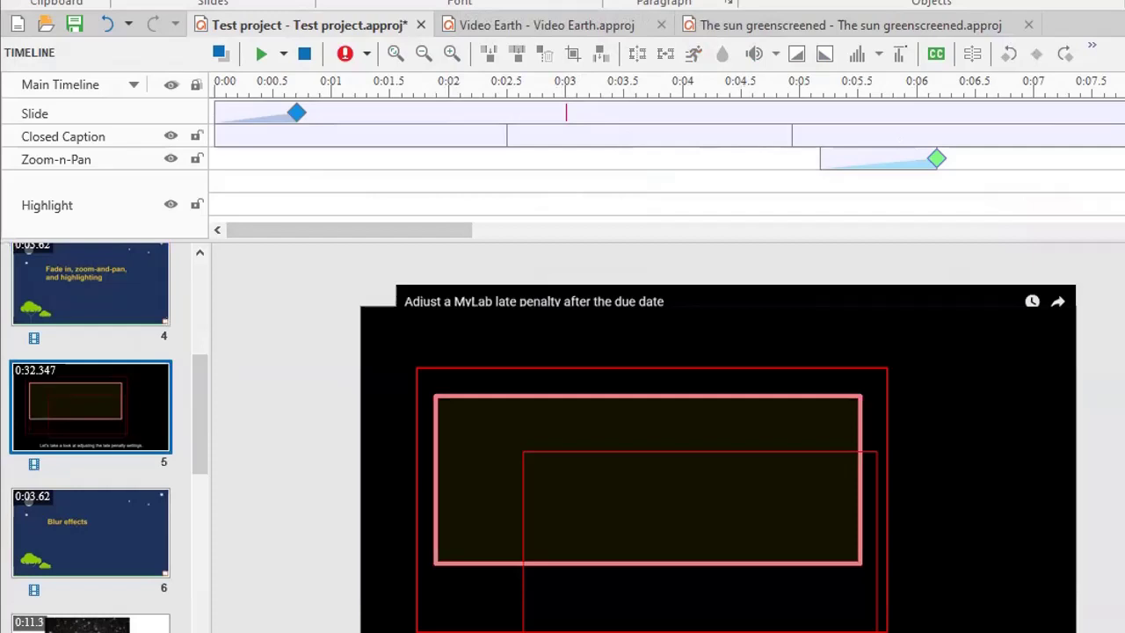
pyautogui.scroll(-5, 506, 137)
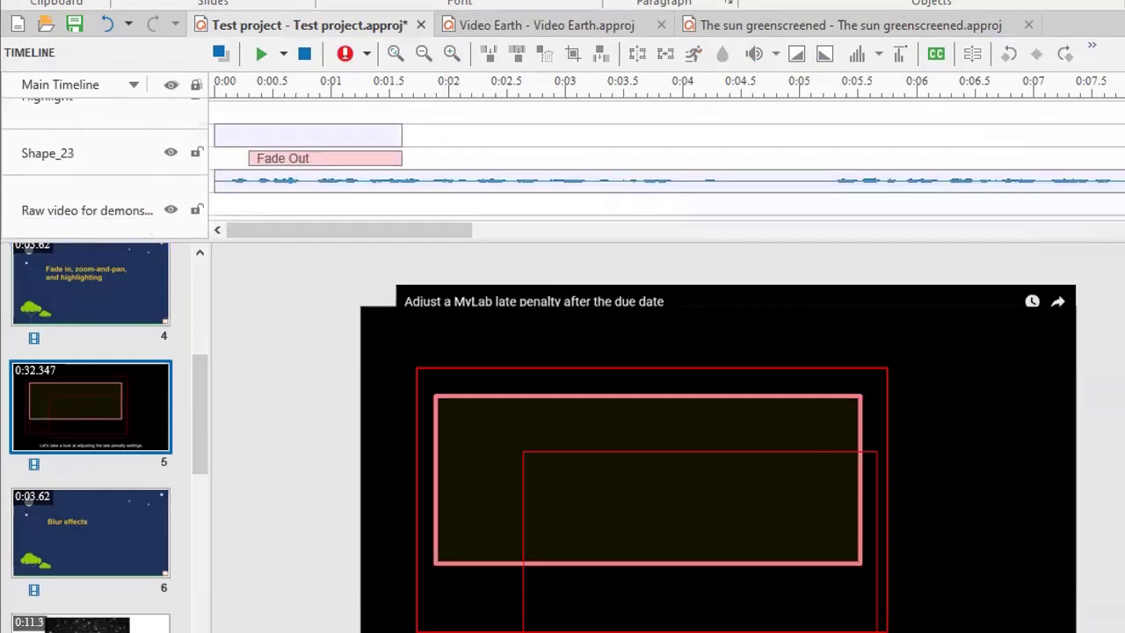
pyautogui.scroll(-1, 506, 136)
pyautogui.scroll(2, 506, 137)
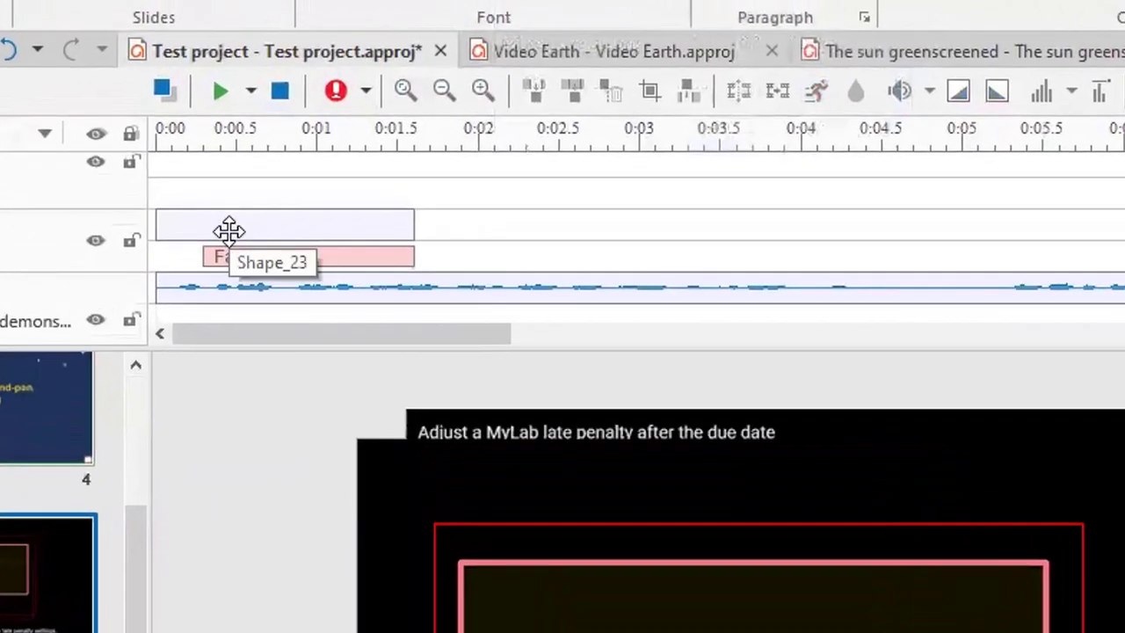
# - Select Shape_23 and preview slide 5 from 0:00 until the shape fades out
pyautogui.click(266, 154)
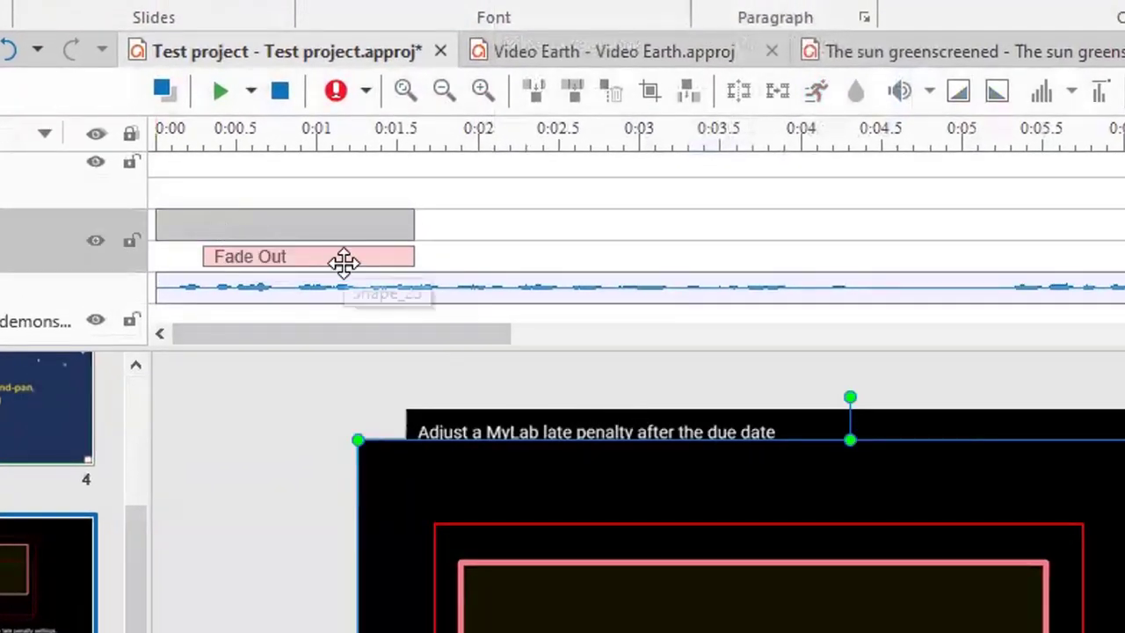
pyautogui.click(157, 134)
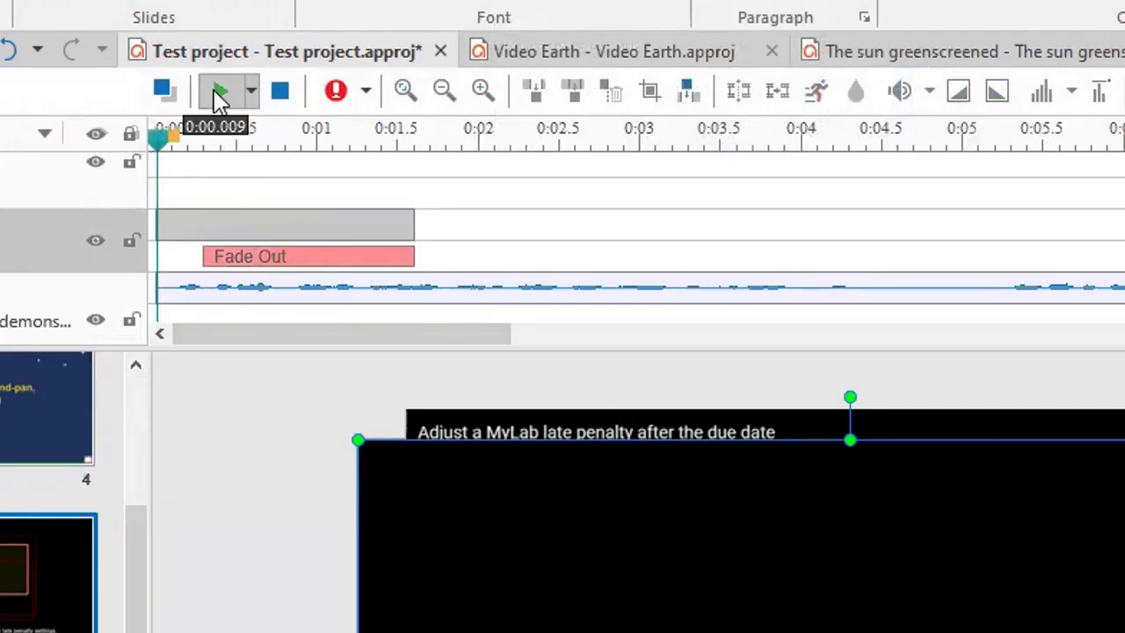
pyautogui.click(220, 97)
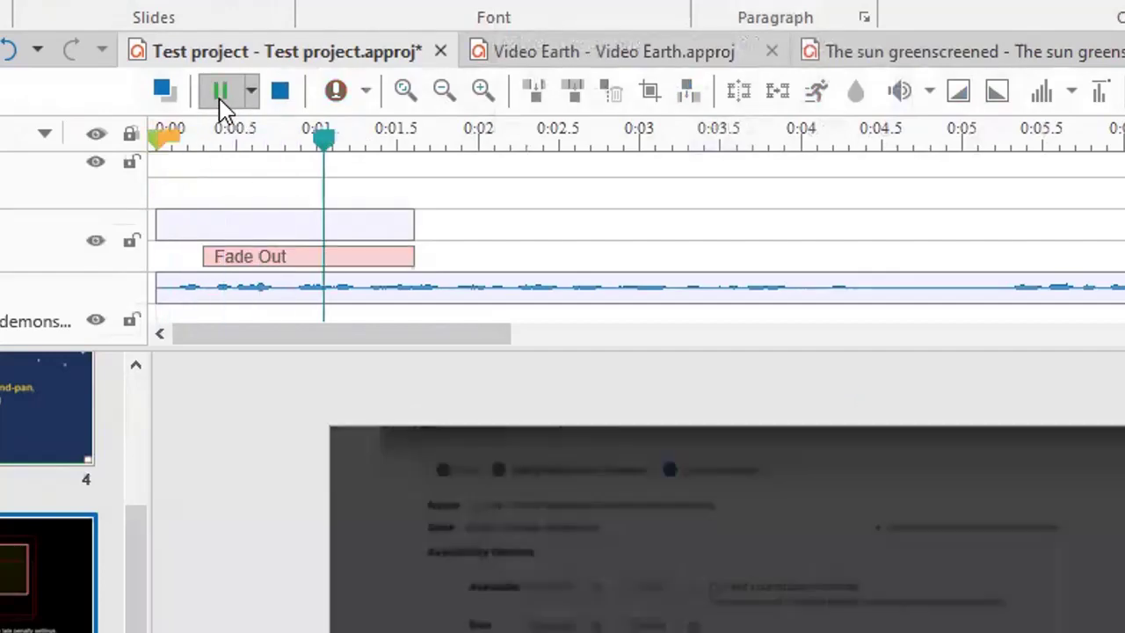
pyautogui.click(220, 93)
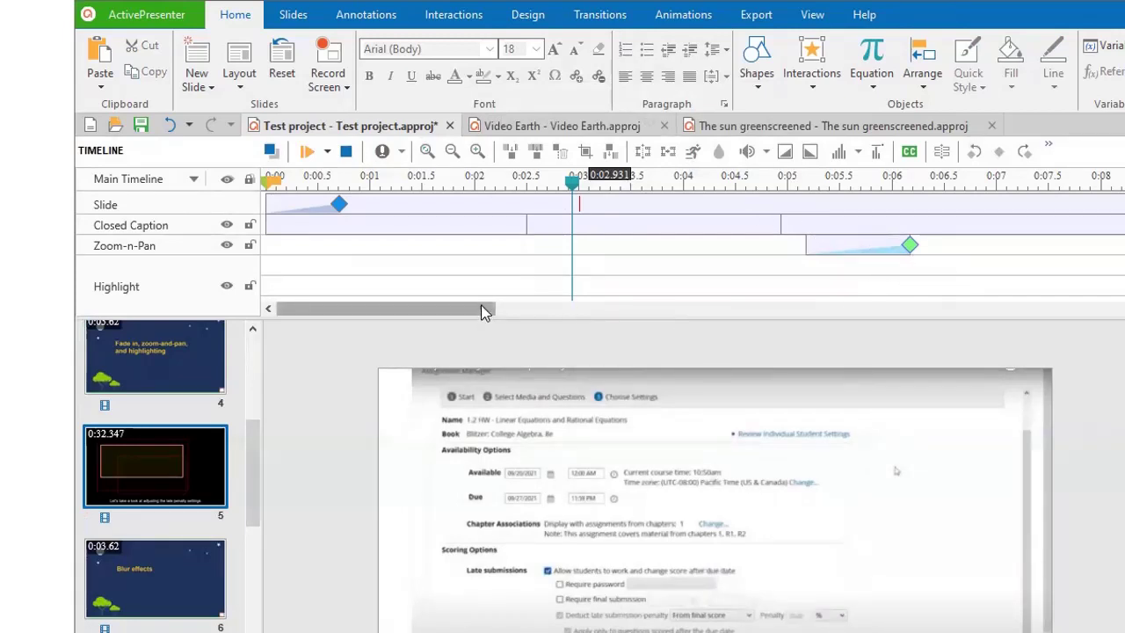
# - Scroll the timeline across the Zoom-n-Pan and Highlight clips, then play from 0:02.931
pyautogui.moveTo(481, 308); pyautogui.dragTo(793, 306)
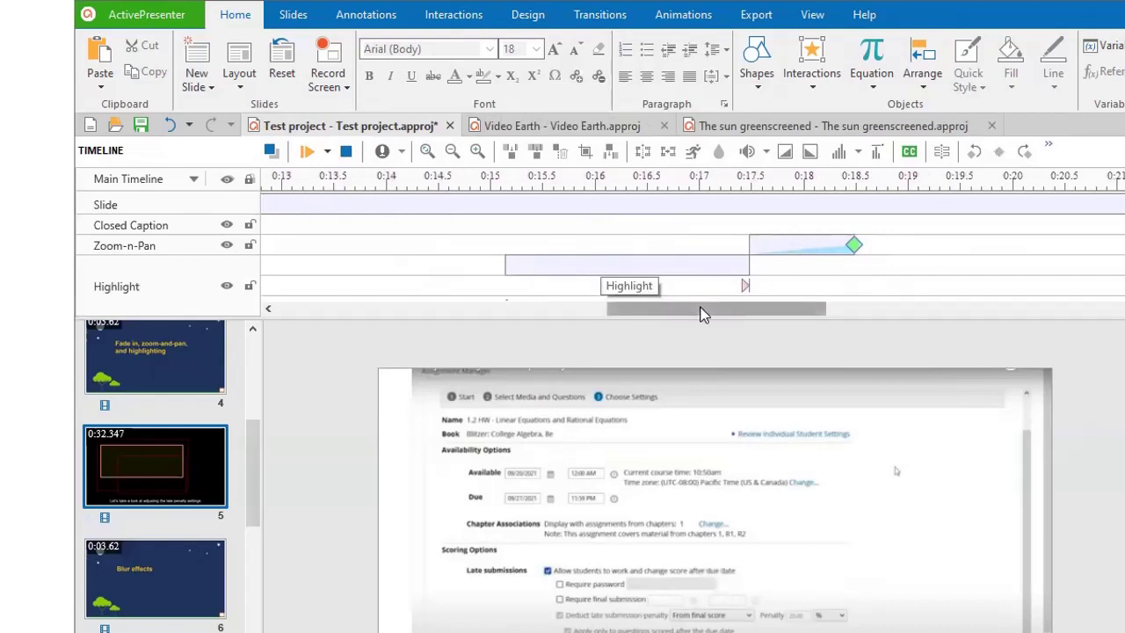
pyautogui.moveTo(703, 310); pyautogui.dragTo(871, 298)
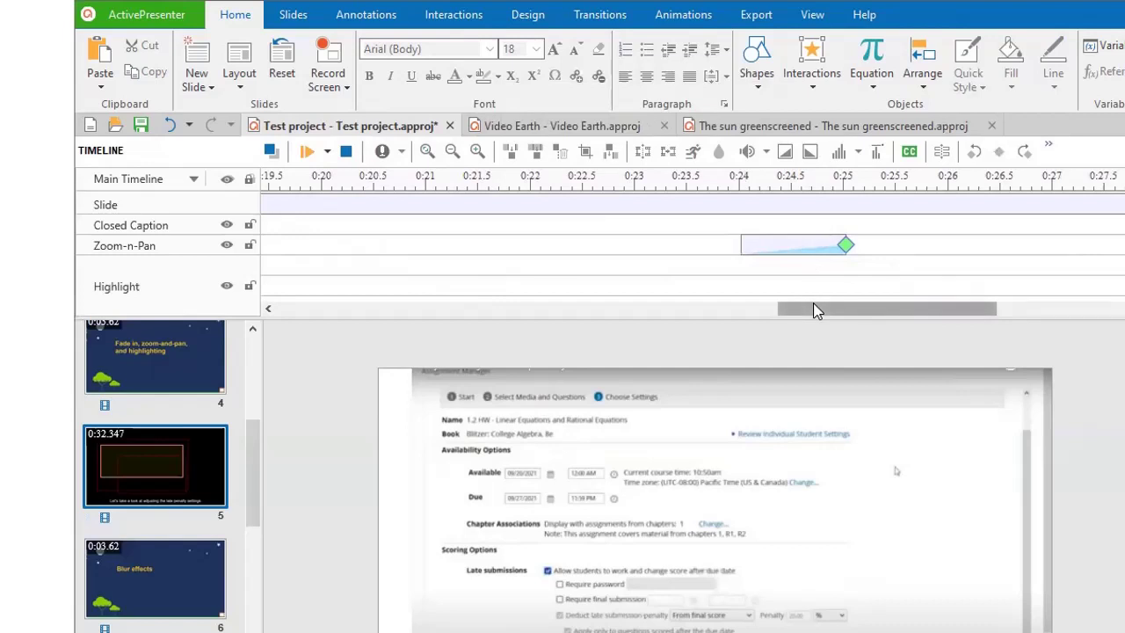
pyautogui.moveTo(813, 309); pyautogui.dragTo(307, 310)
pyautogui.click(306, 151)
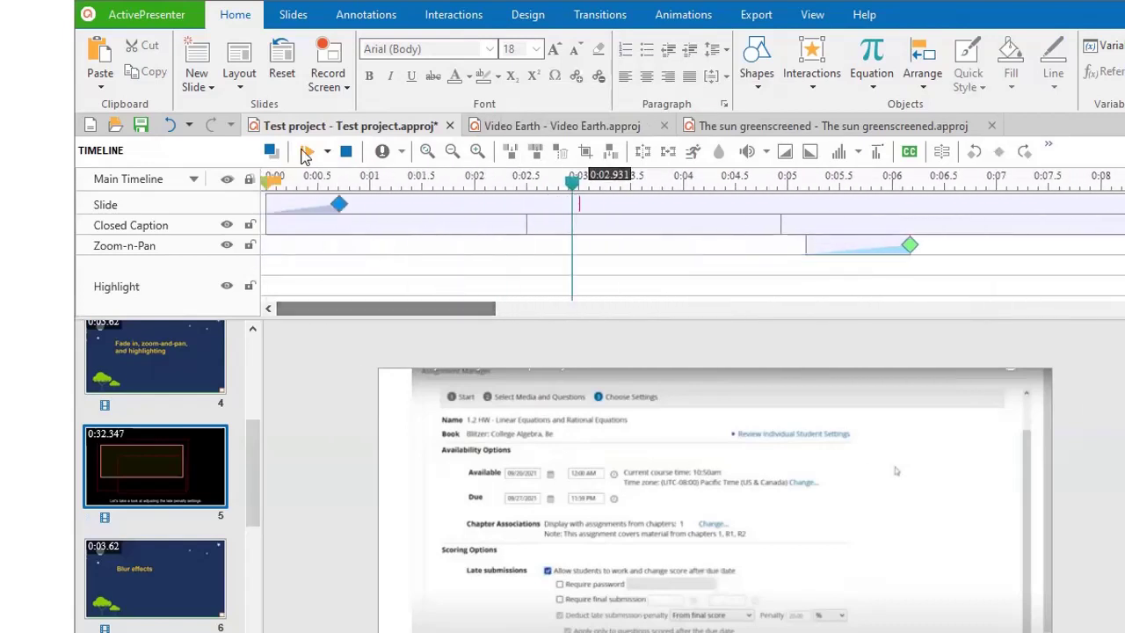
pyautogui.click(305, 151)
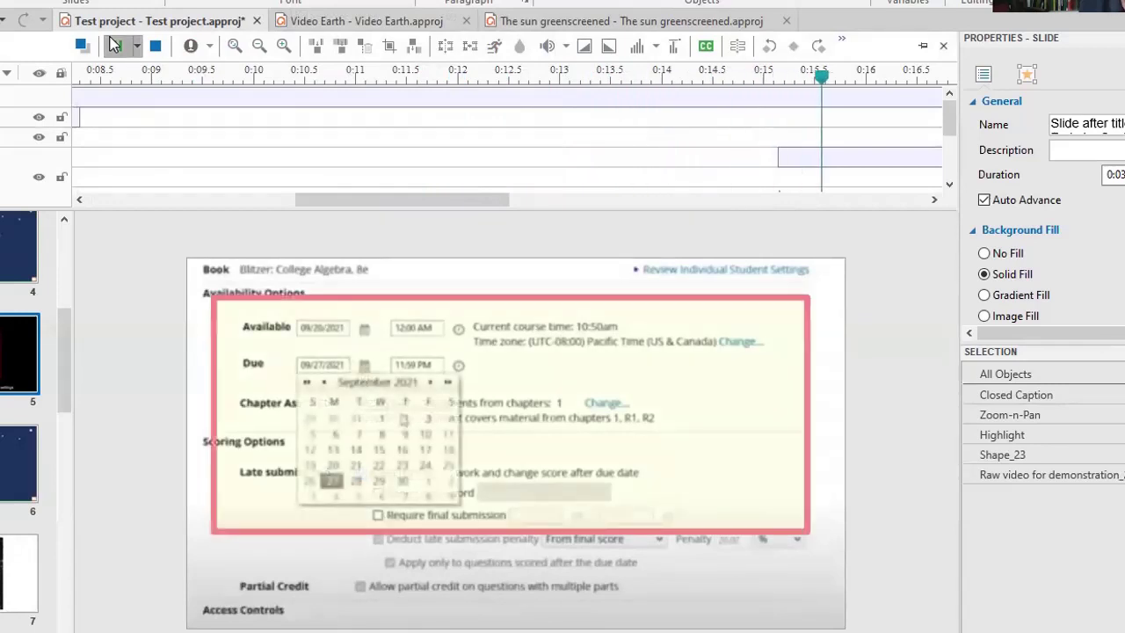
# - Pause at the highlight, raise its opacity to 70, and replay the slide
pyautogui.click(114, 45)
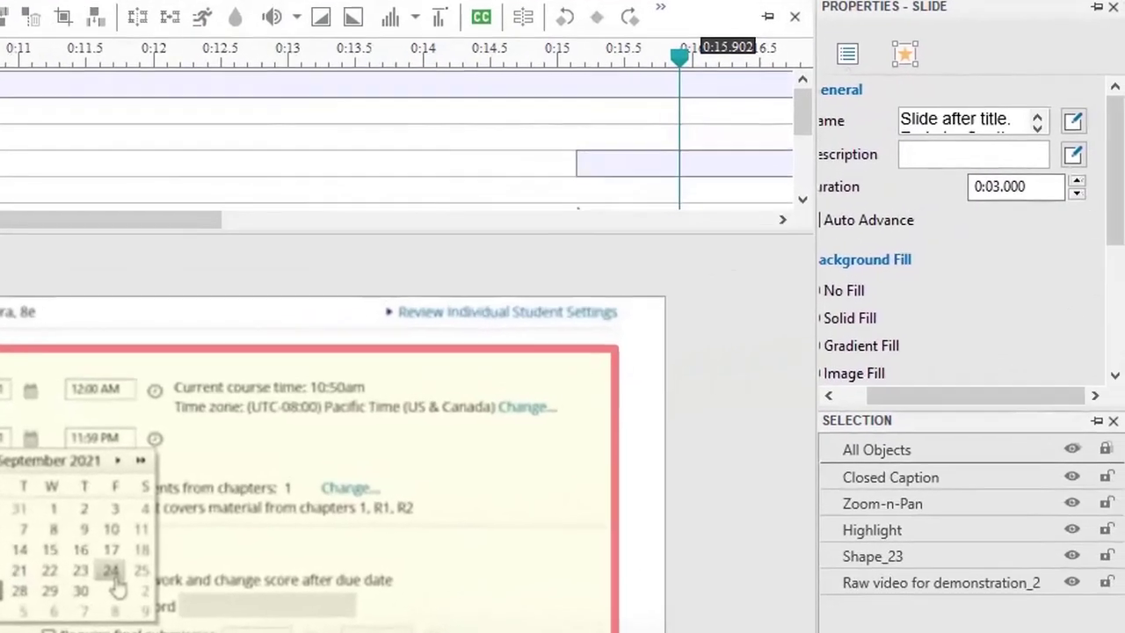
pyautogui.scroll(-1, 1090, 220)
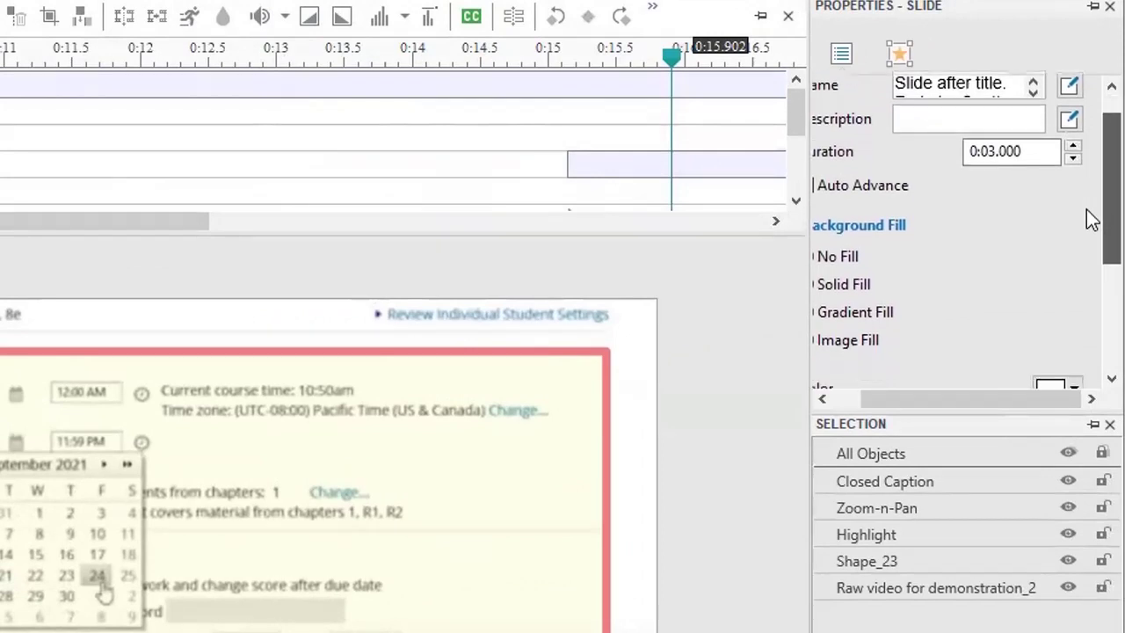
pyautogui.scroll(-5, 1090, 220)
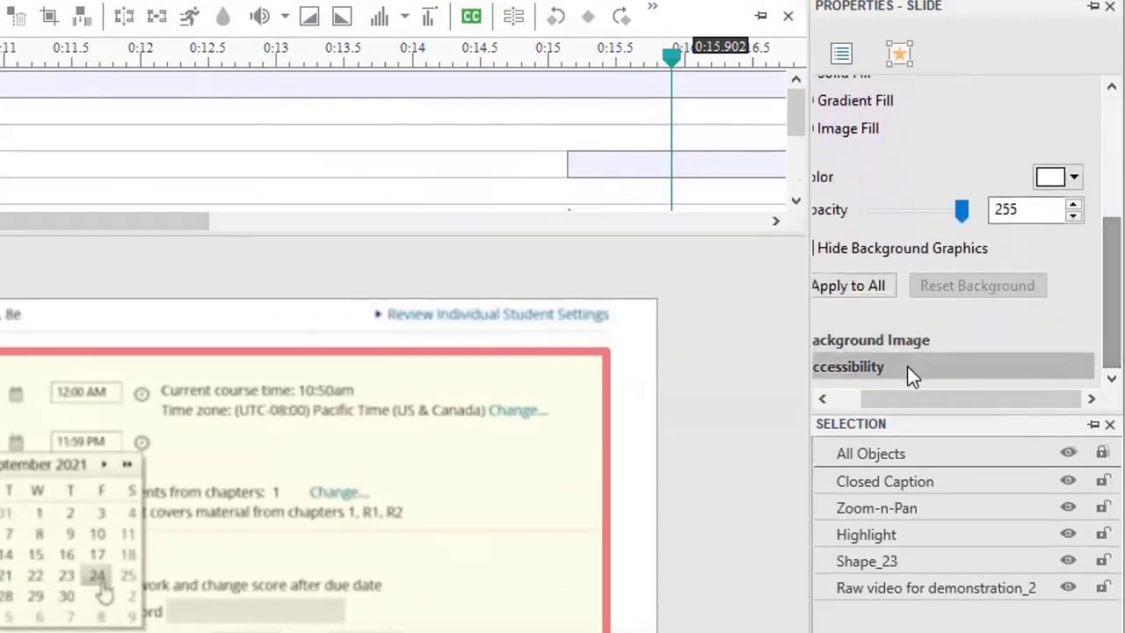
pyautogui.moveTo(903, 393); pyautogui.dragTo(850, 398)
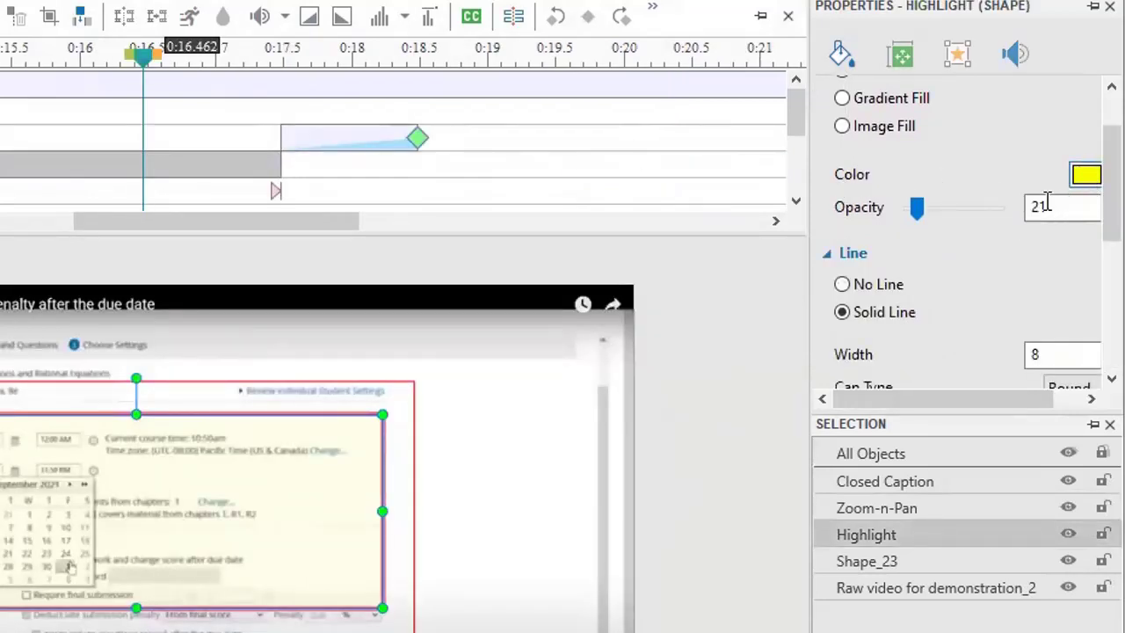
pyautogui.moveTo(914, 214)
pyautogui.mouseDown()
pyautogui.moveTo(973, 209)
pyautogui.moveTo(920, 209)
pyautogui.moveTo(932, 208)
pyautogui.mouseUp()
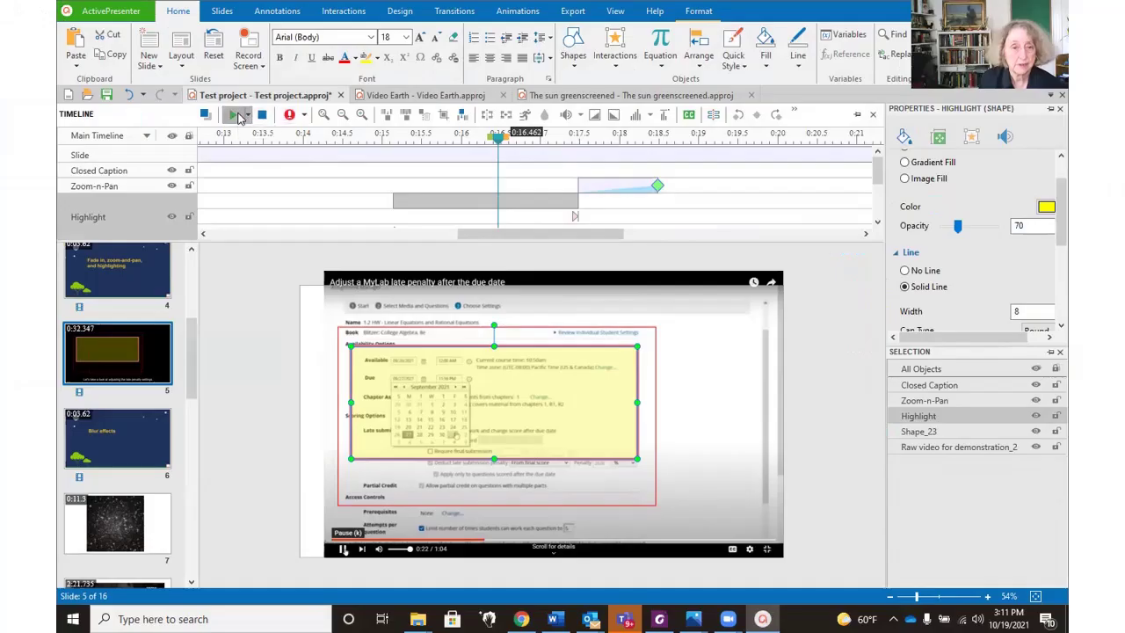
pyautogui.click(236, 115)
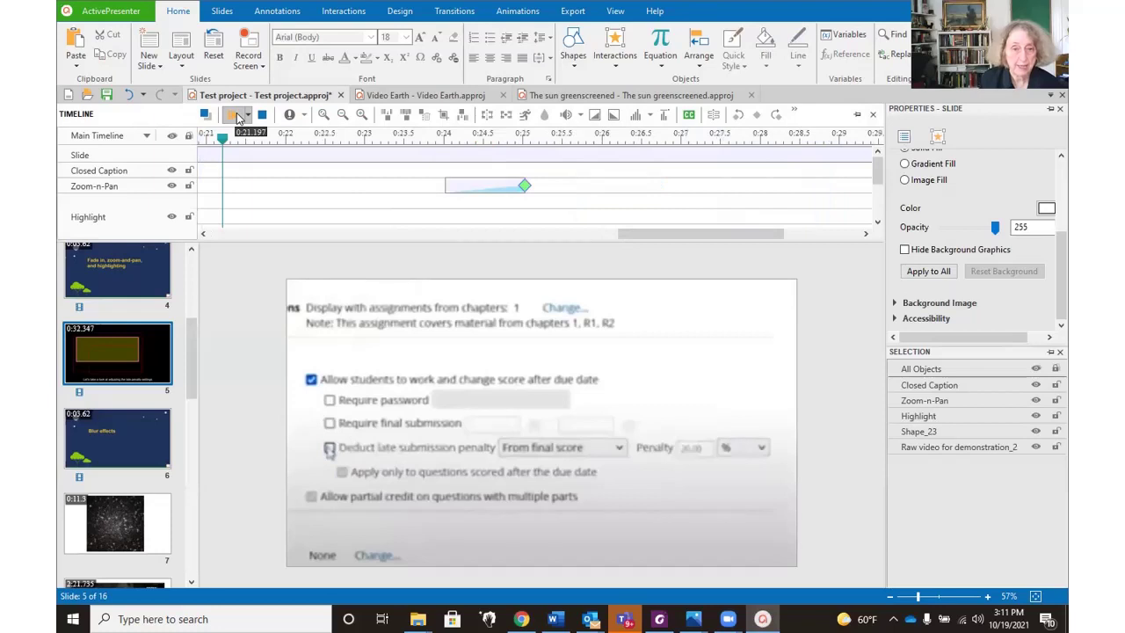
# - Replay the zoom-and-pan section from 0:17.120 and pause at 0:29.514
pyautogui.moveTo(623, 233); pyautogui.dragTo(512, 234)
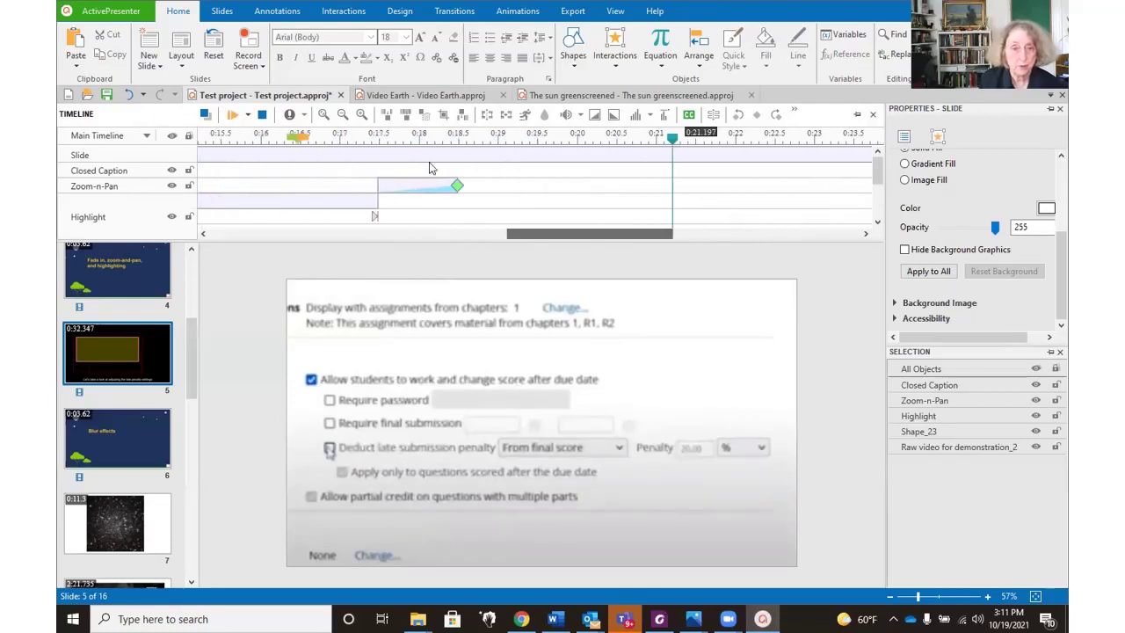
pyautogui.click(352, 141)
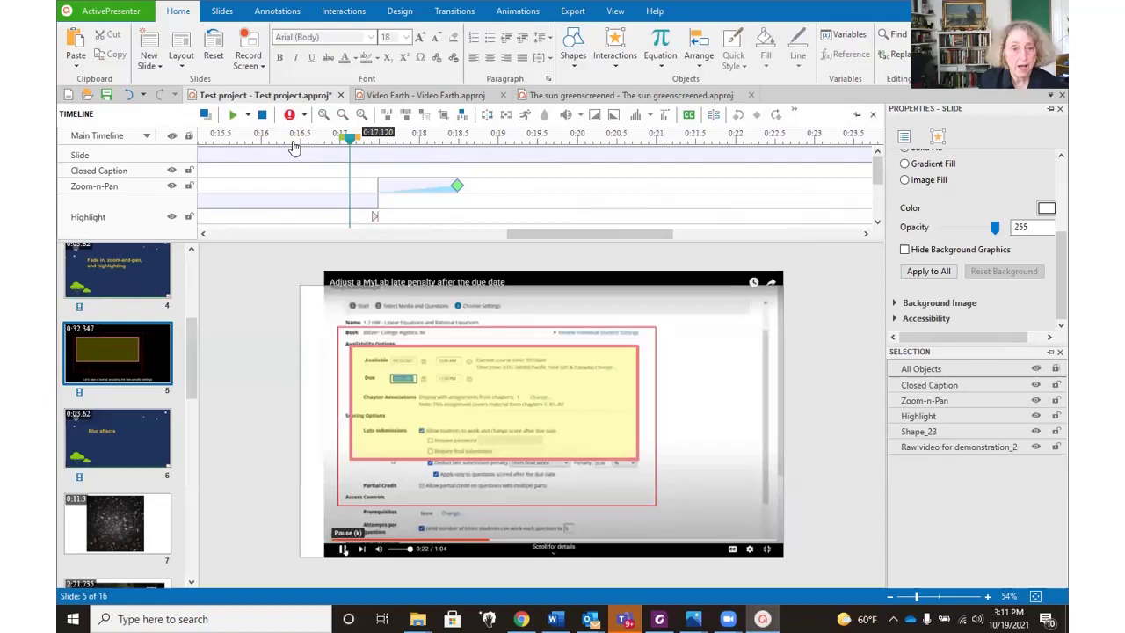
pyautogui.click(232, 115)
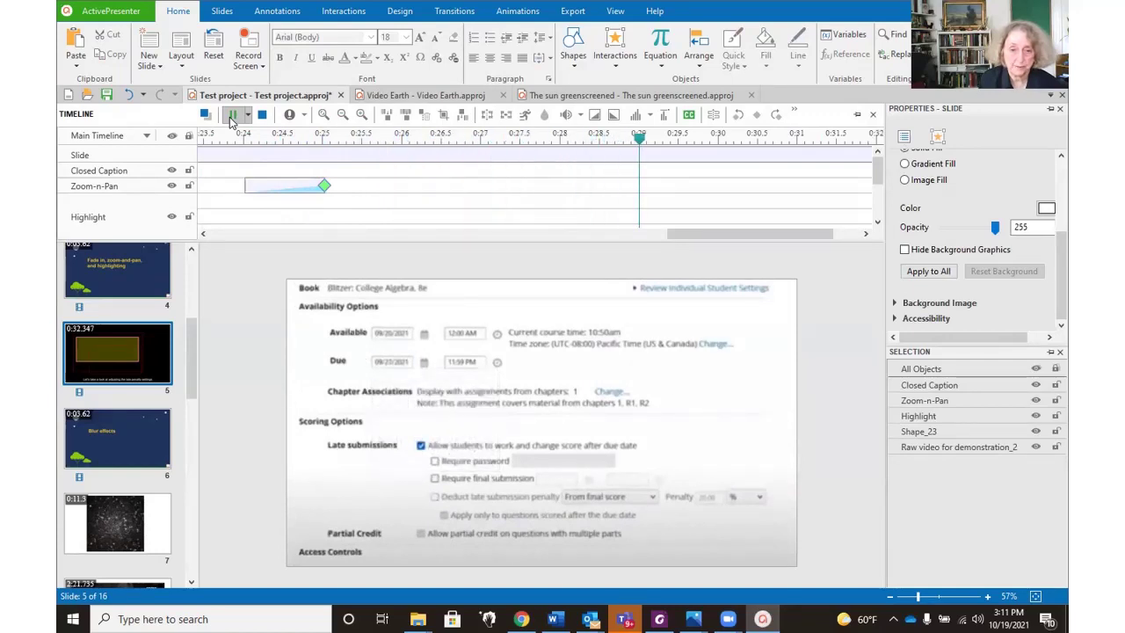
pyautogui.click(232, 115)
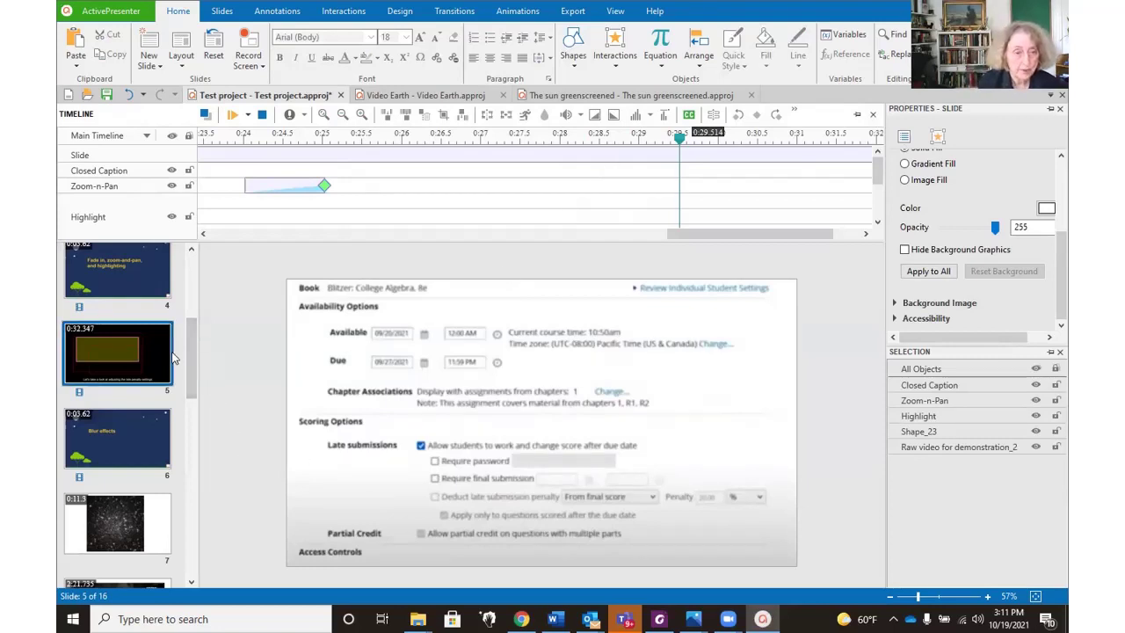
pyautogui.scroll(-1, 187, 366)
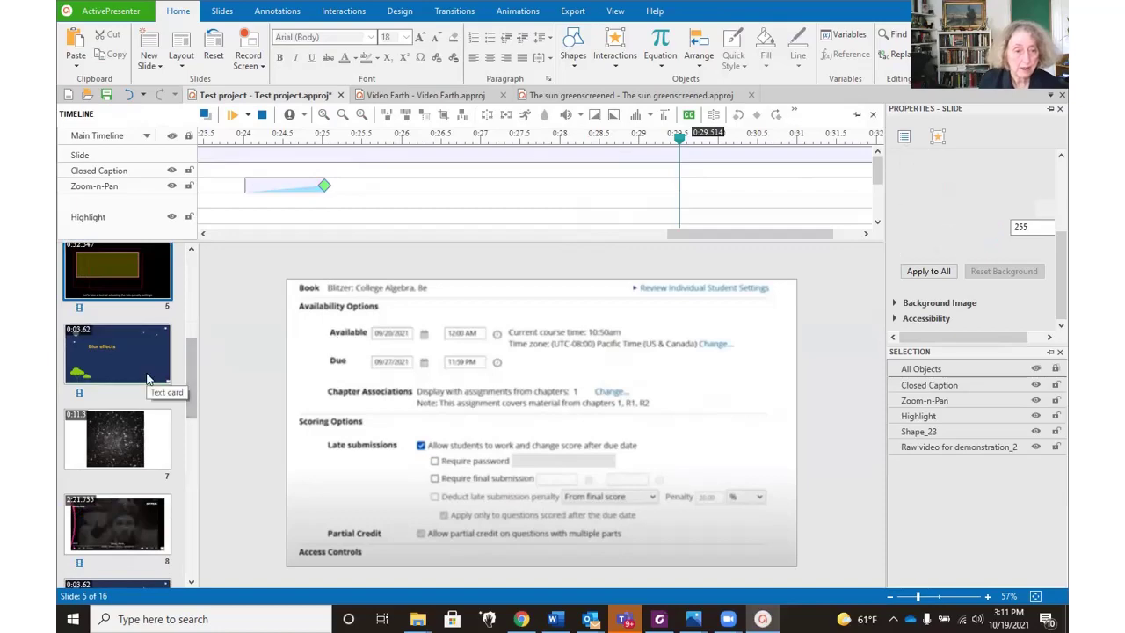
# - Go to slide 7 and open its star-field image in the image editor
pyautogui.click(141, 370)
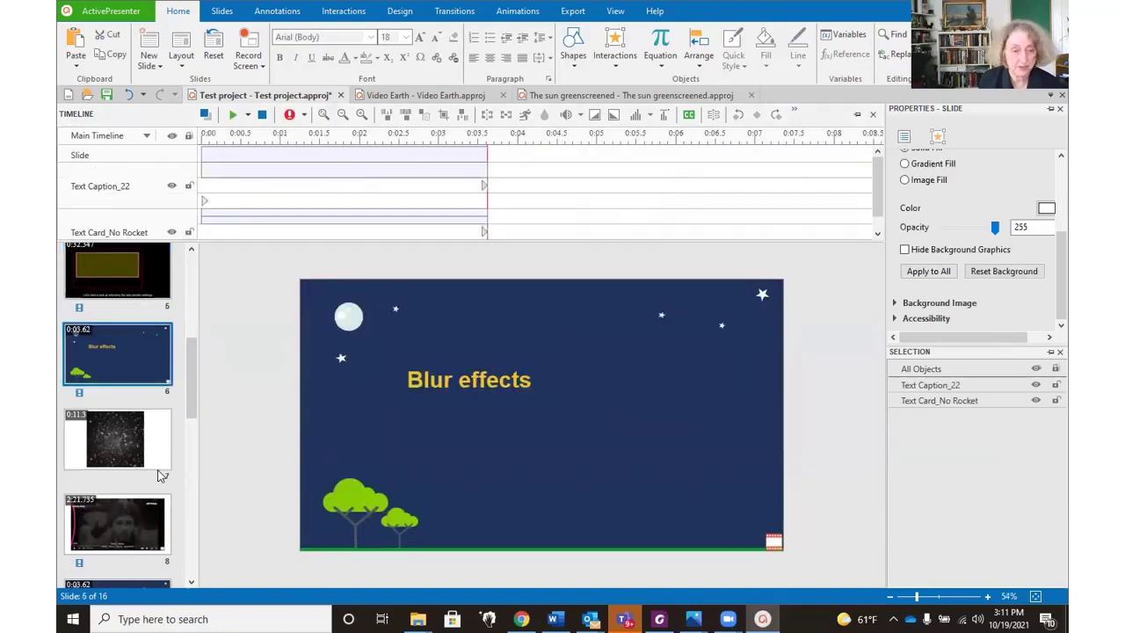
pyautogui.click(143, 442)
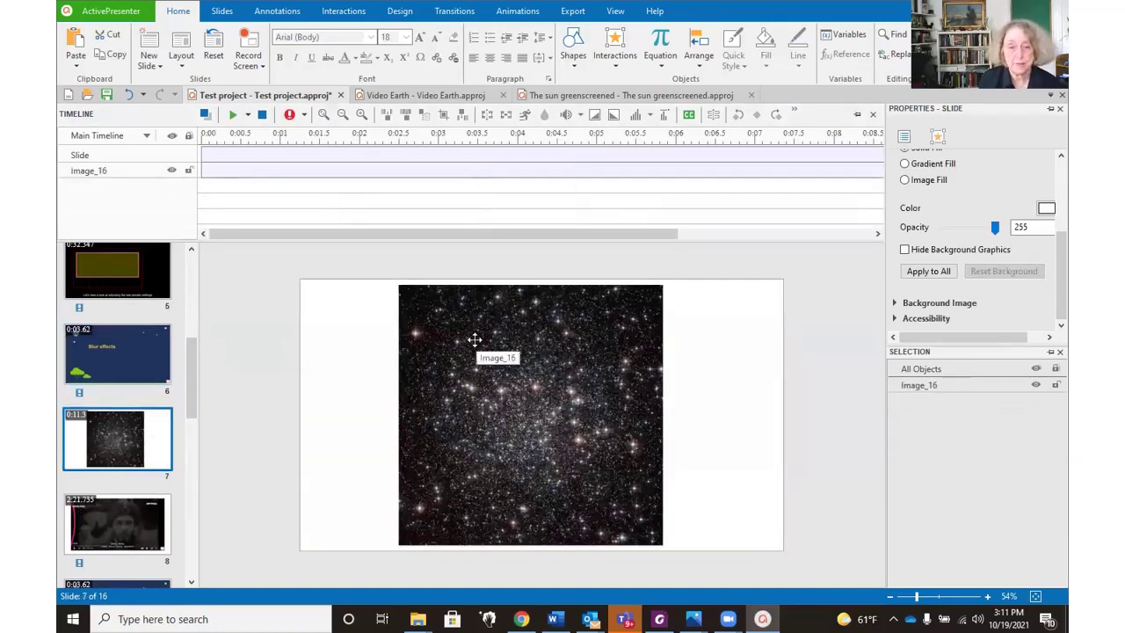
pyautogui.rightClick(555, 380)
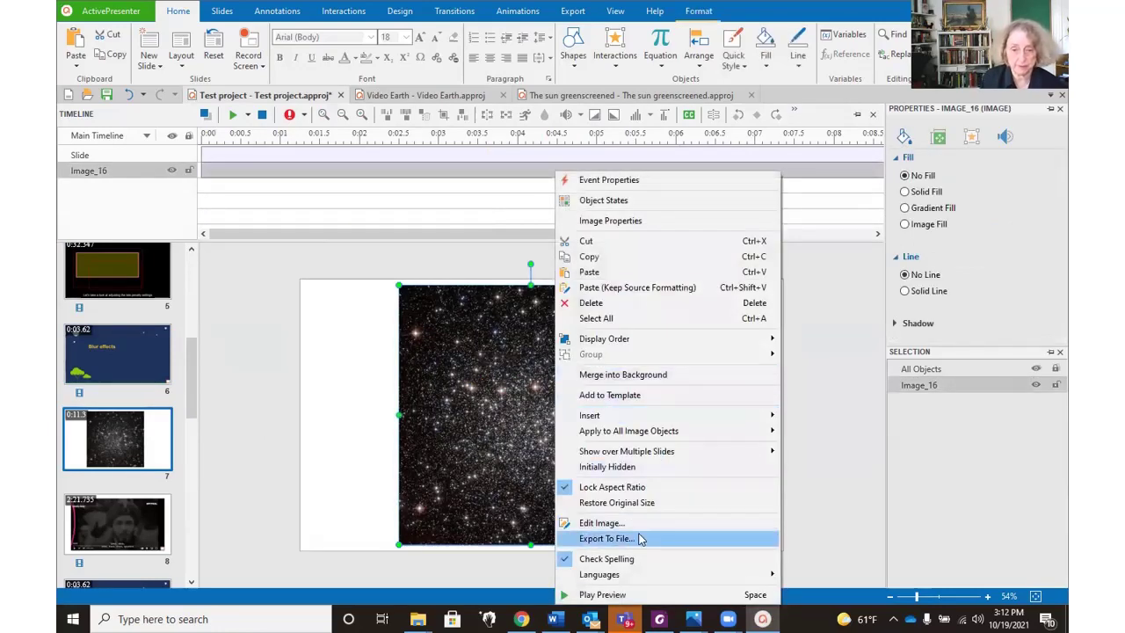
pyautogui.click(636, 525)
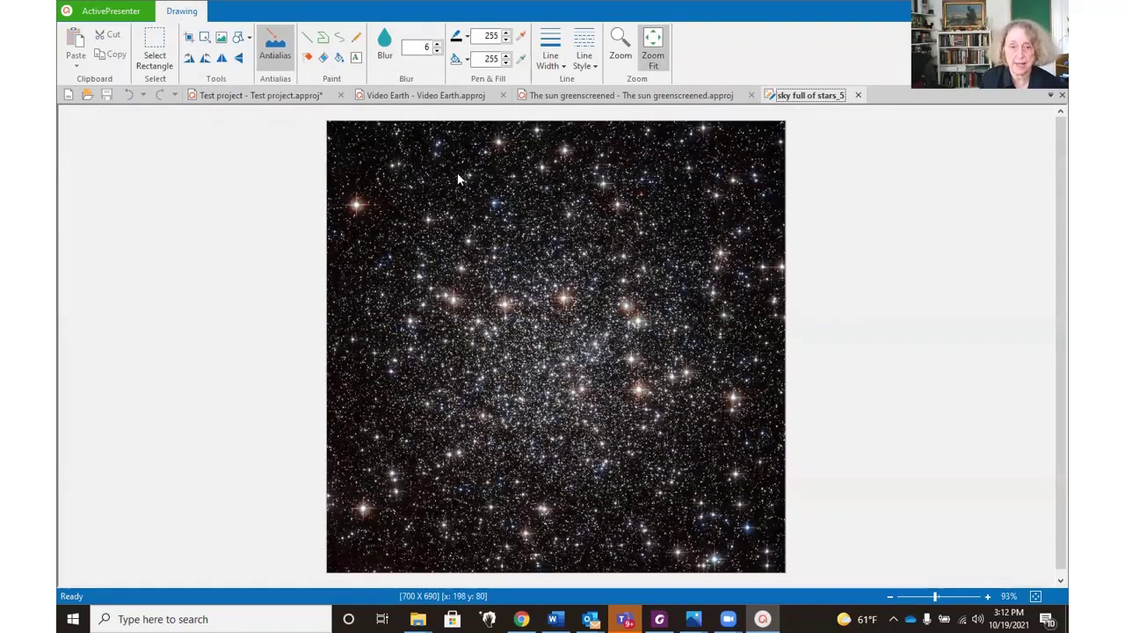
# - Blur a rectangular patch of stars, undo it, and close the 'sky full of stars_5' tab
pyautogui.click(388, 53)
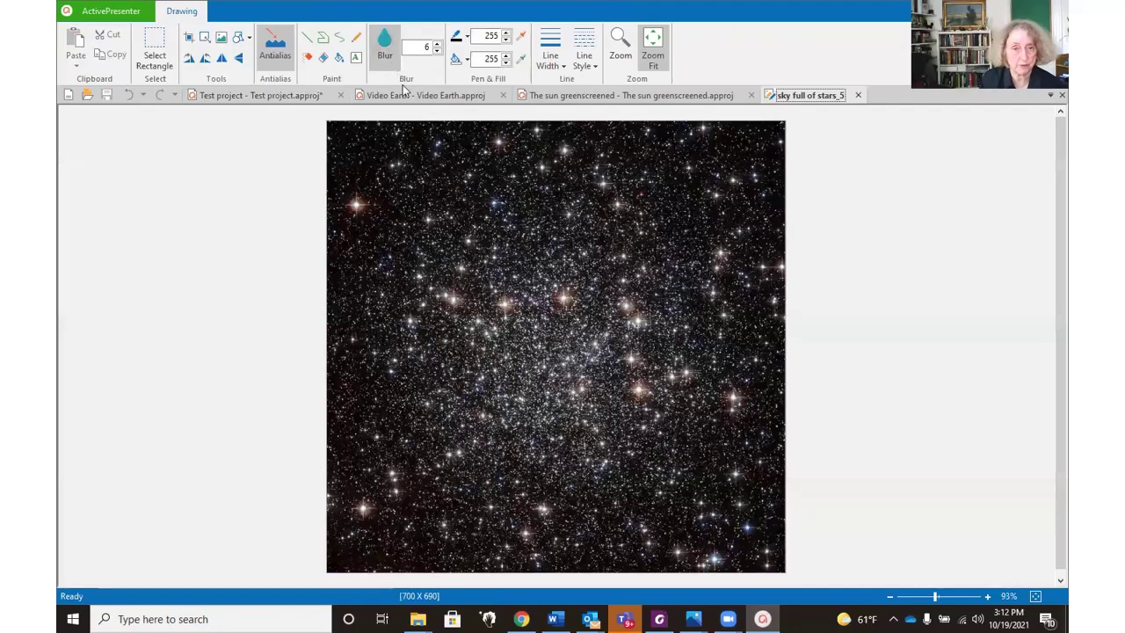
pyautogui.moveTo(445, 281); pyautogui.dragTo(678, 400)
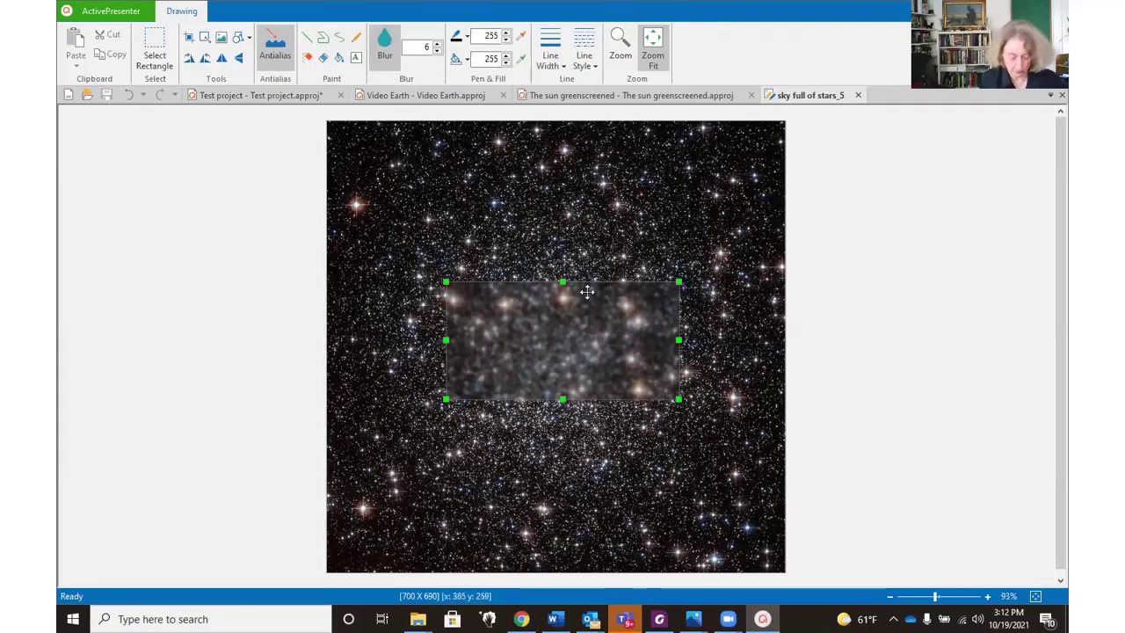
pyautogui.press('Escape')
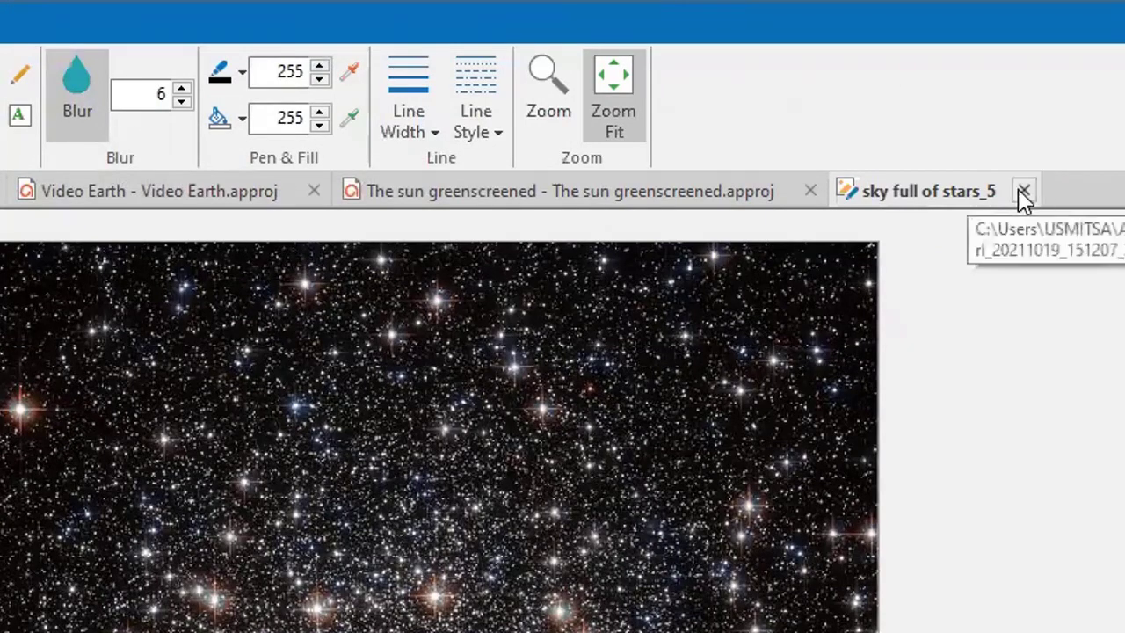
pyautogui.click(1025, 192)
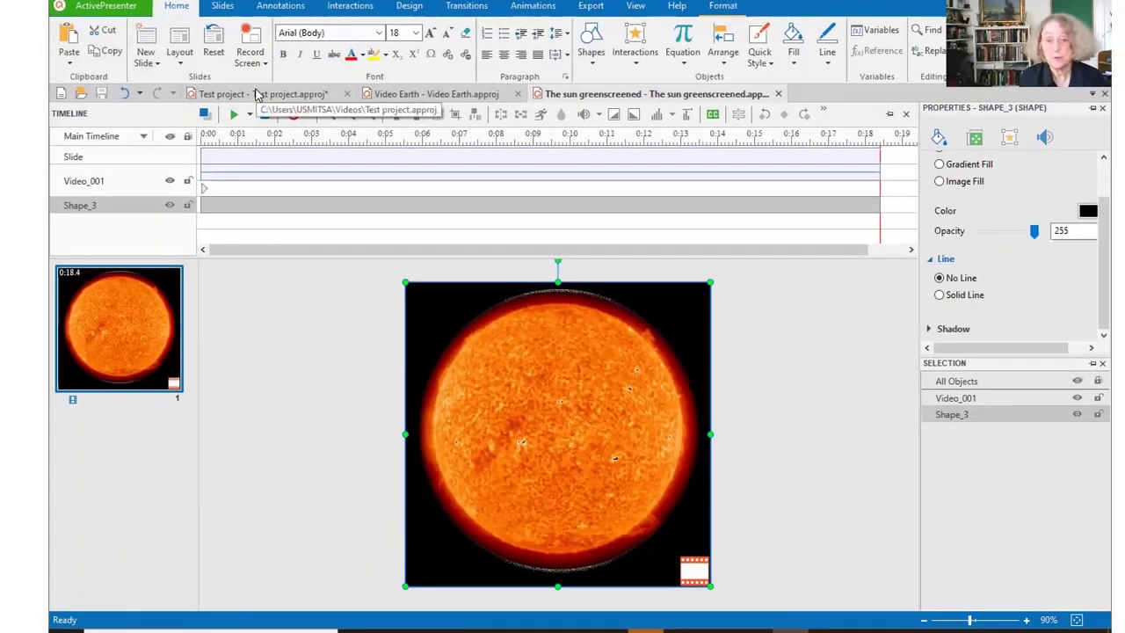
# - Return to Test project and play slide 8's timeline from the start, pausing at 0:01.681
pyautogui.click(234, 95)
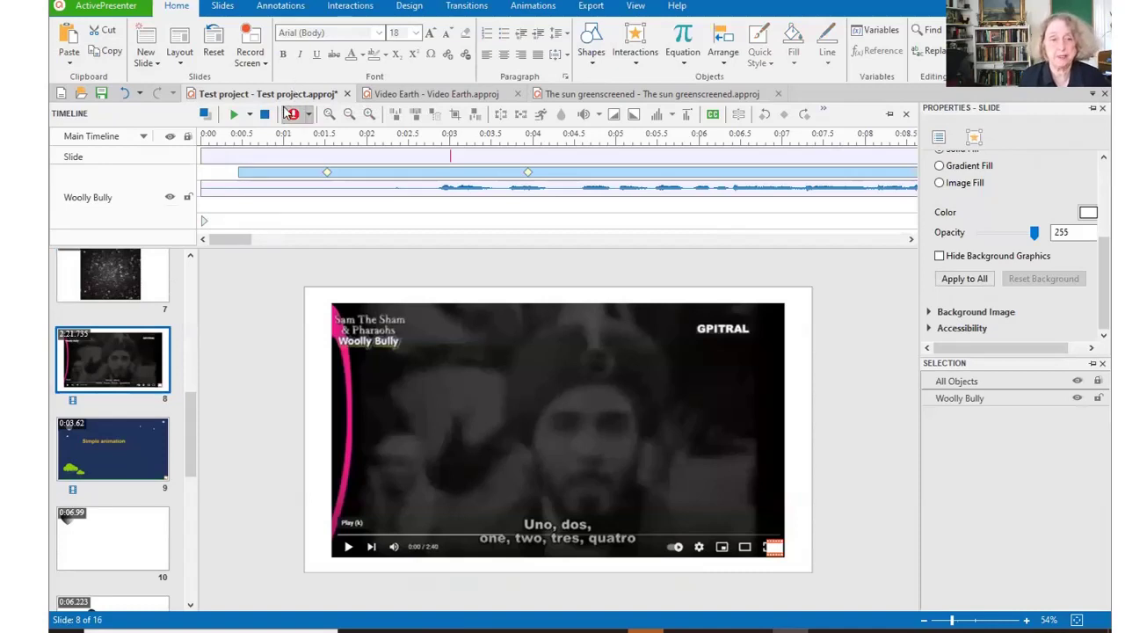
pyautogui.click(214, 118)
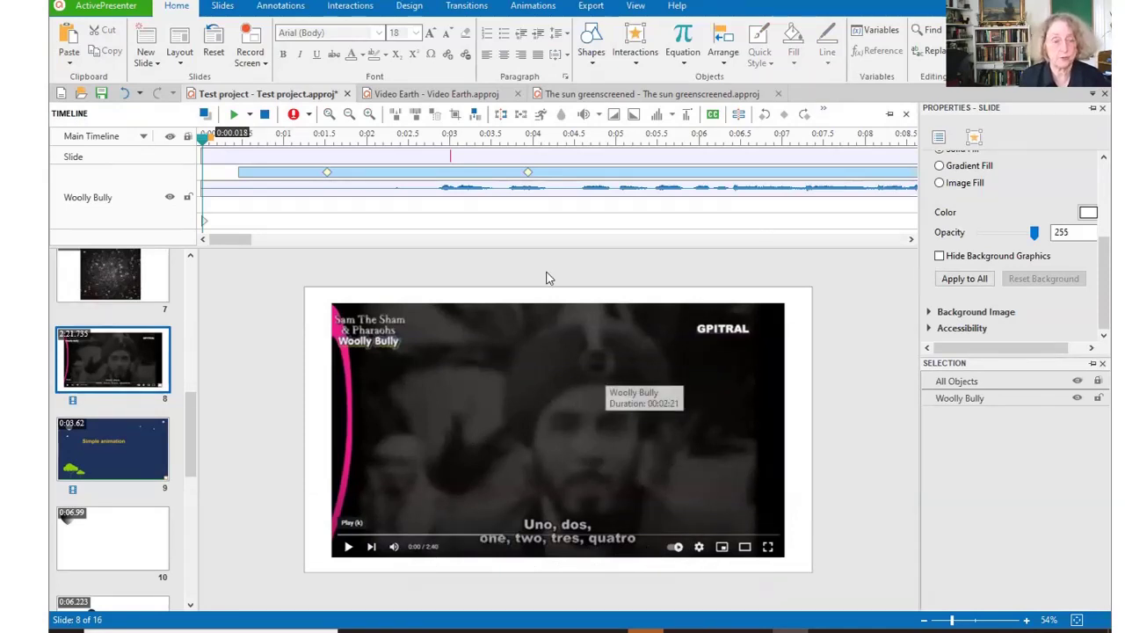
pyautogui.click(231, 116)
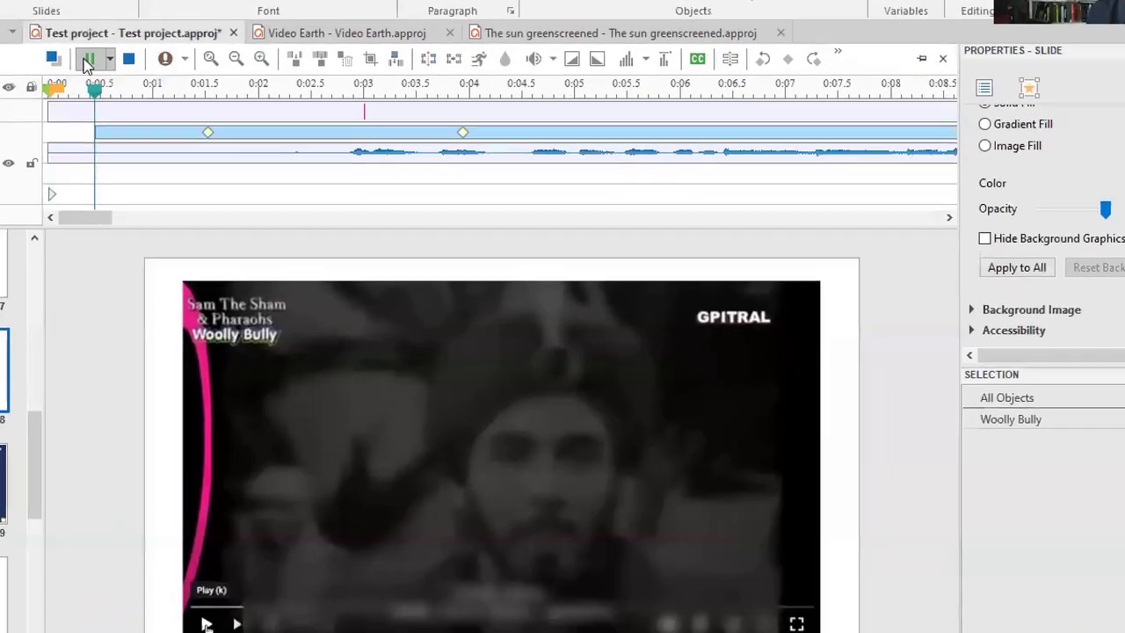
pyautogui.click(78, 58)
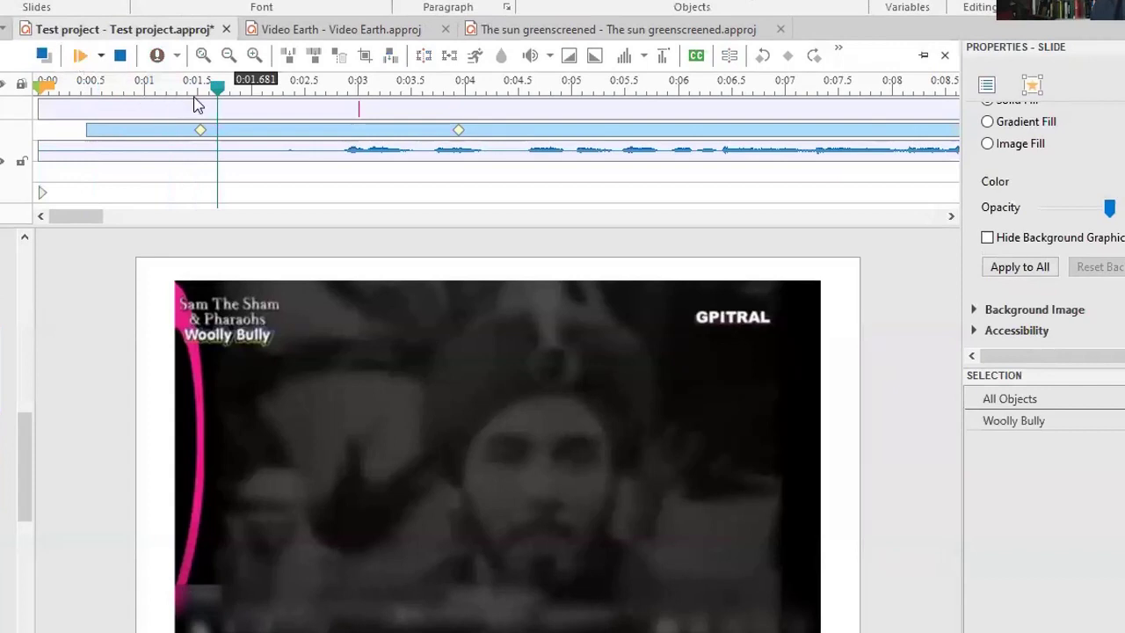
# - Select the Woolly Bully clip, scrub back, check its 0:03.936 keyframe, then open slide 9
pyautogui.moveTo(218, 95); pyautogui.dragTo(153, 104)
pyautogui.click(176, 131)
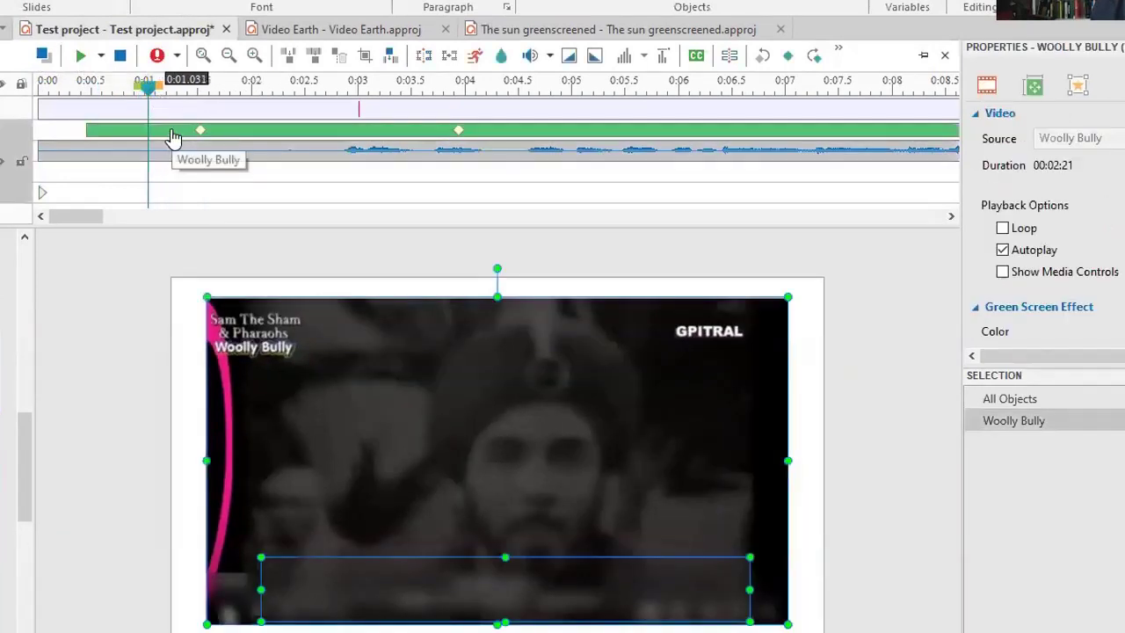
pyautogui.moveTo(143, 90); pyautogui.dragTo(524, 127)
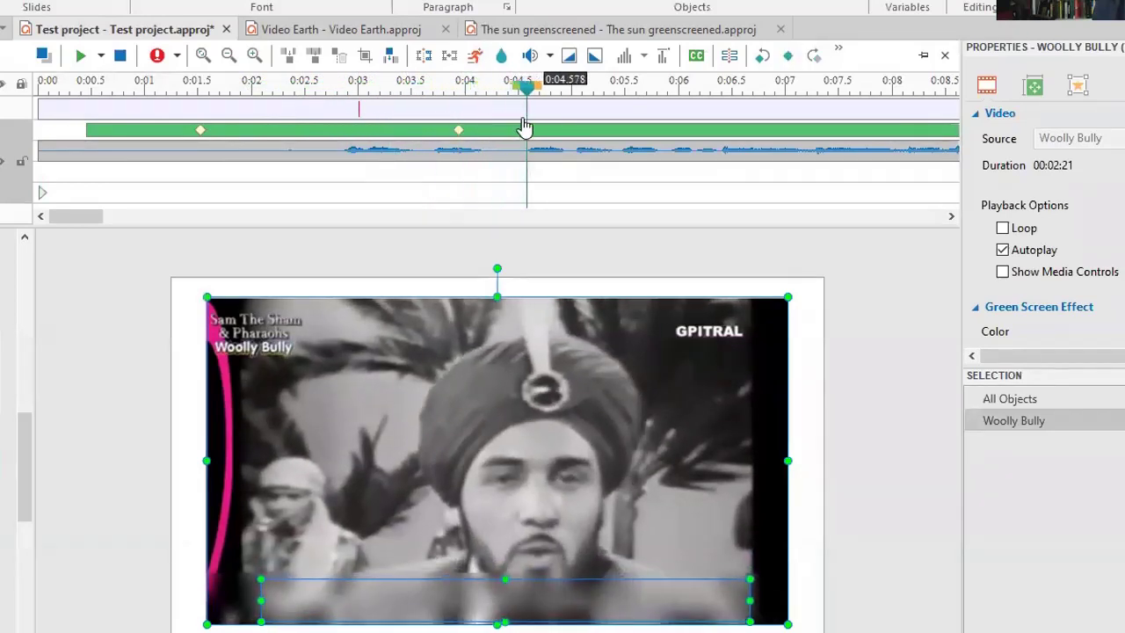
pyautogui.click(458, 130)
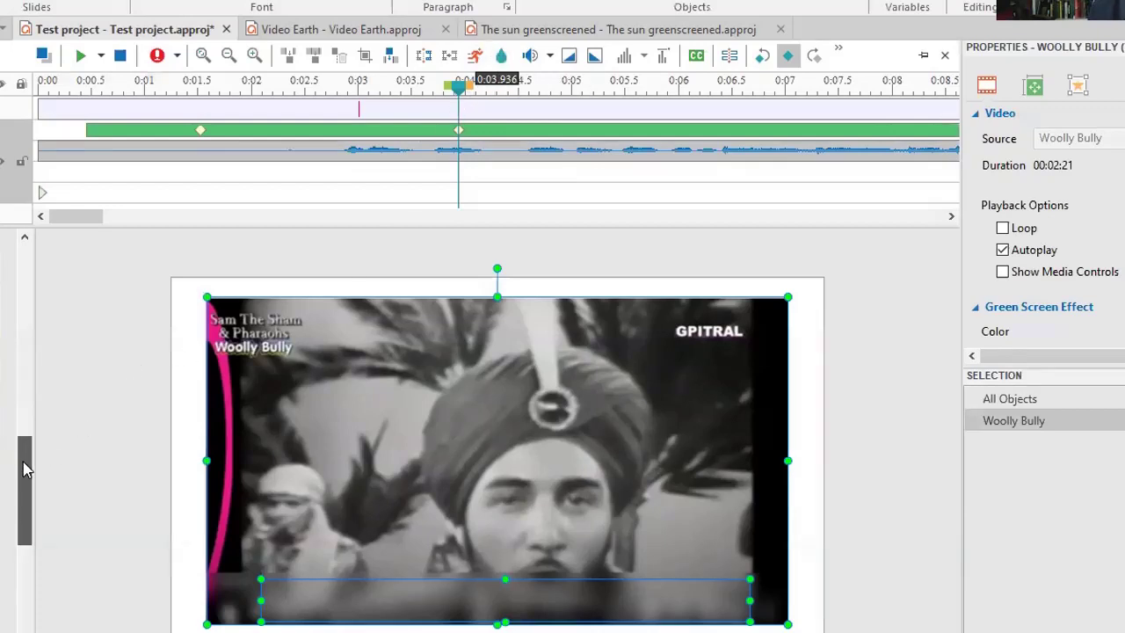
pyautogui.click(0, 398)
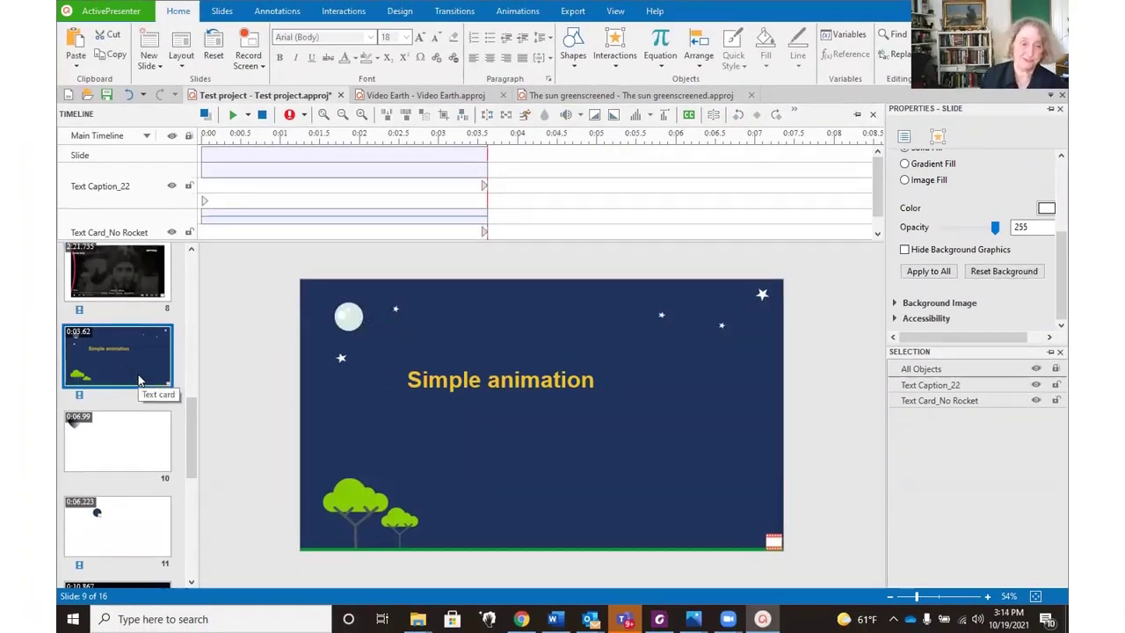
# - Open slide 10, play it, and inspect the heart's Spin, Fade Out and Custom Path animations
pyautogui.click(109, 439)
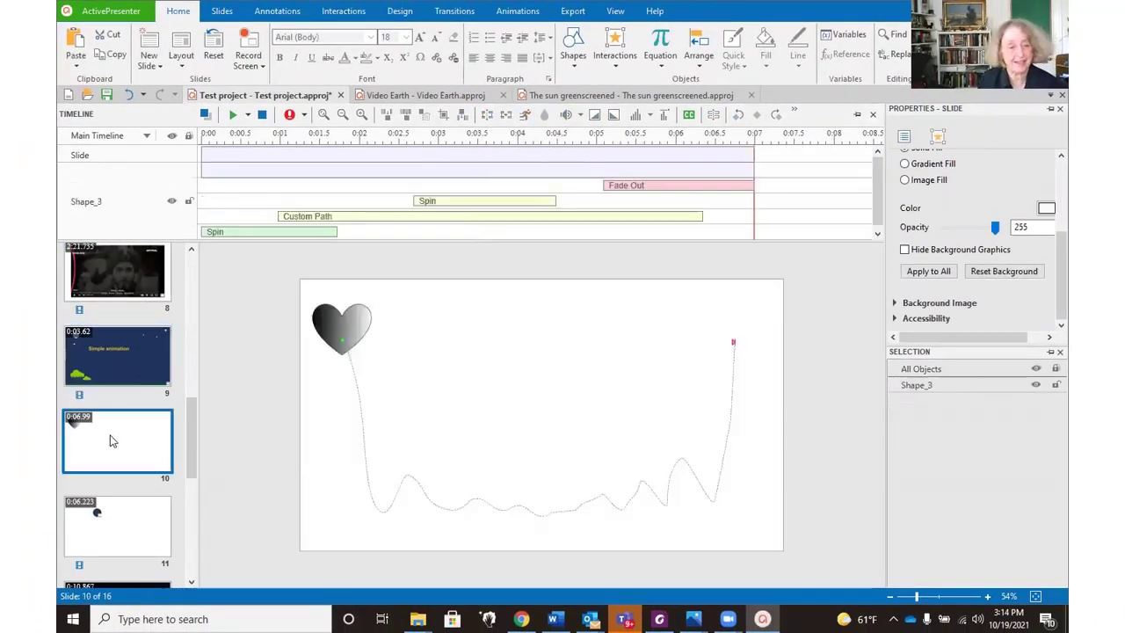
pyautogui.click(232, 116)
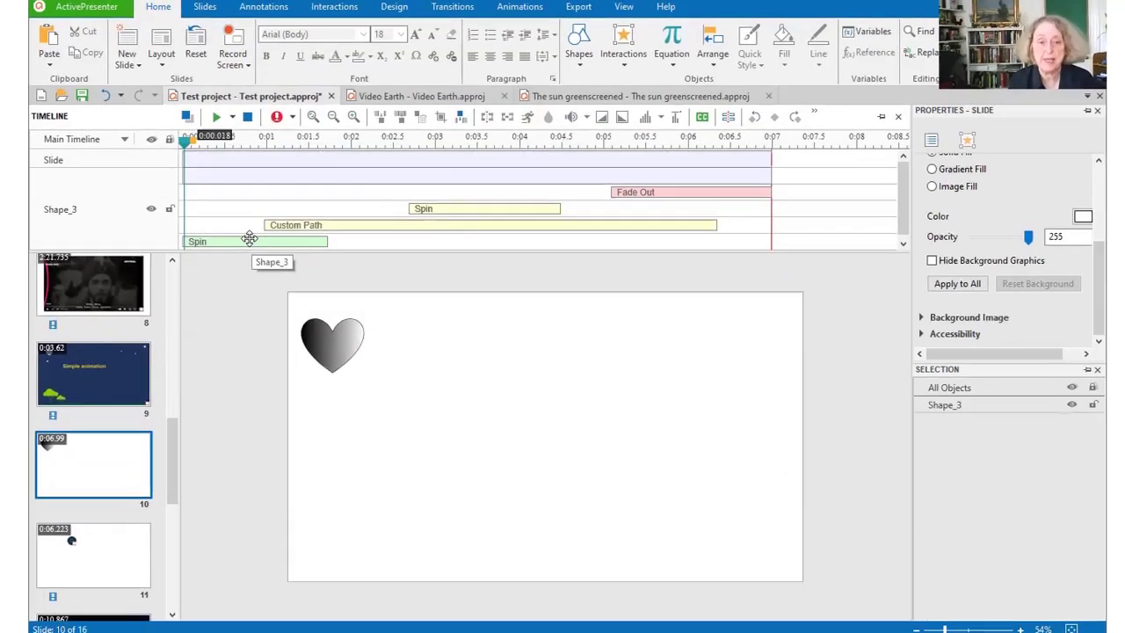
pyautogui.click(263, 228)
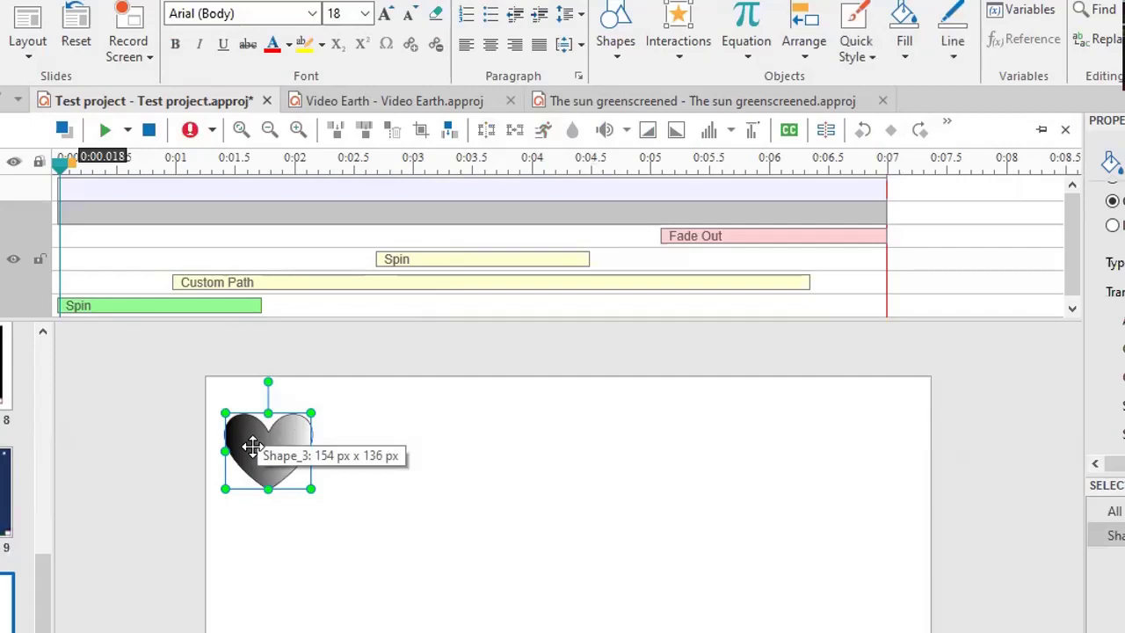
pyautogui.click(716, 236)
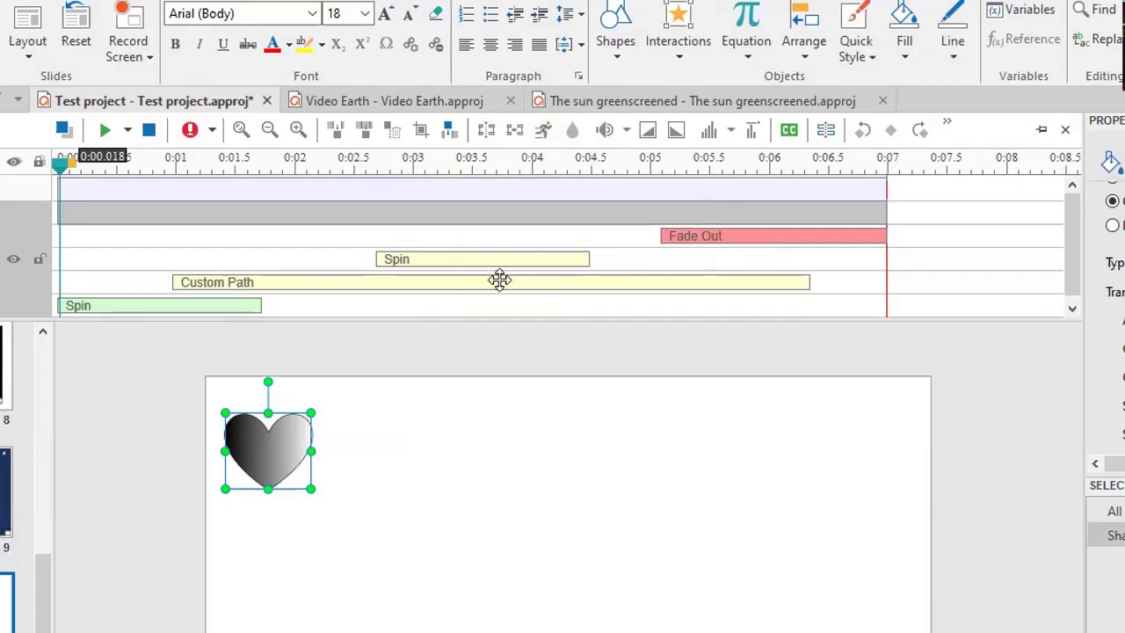
pyautogui.click(364, 281)
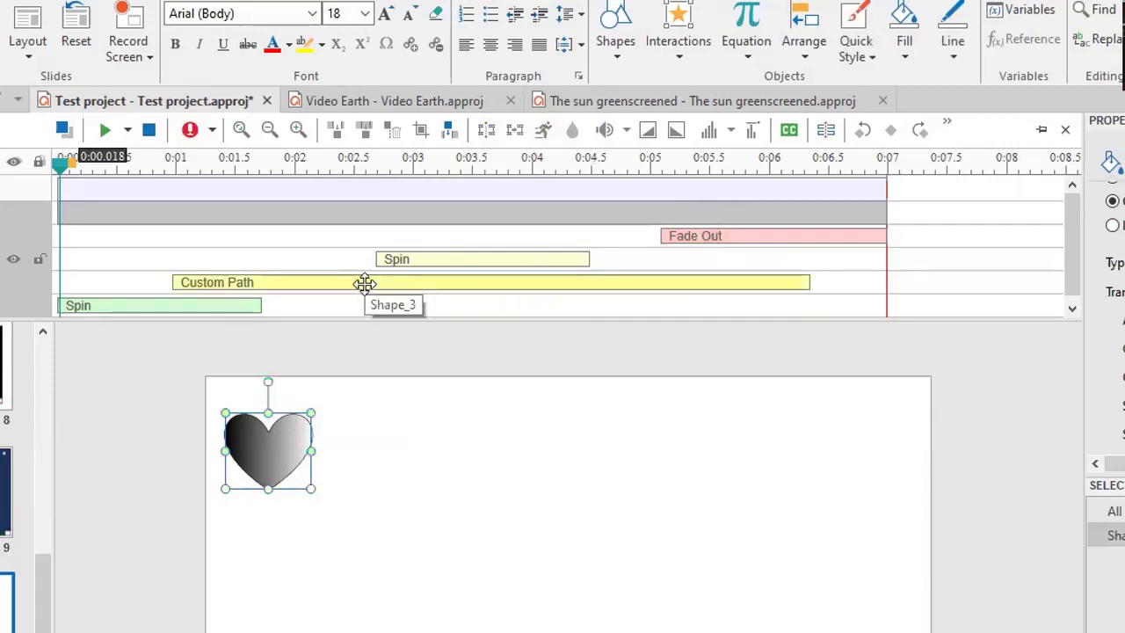
pyautogui.click(403, 257)
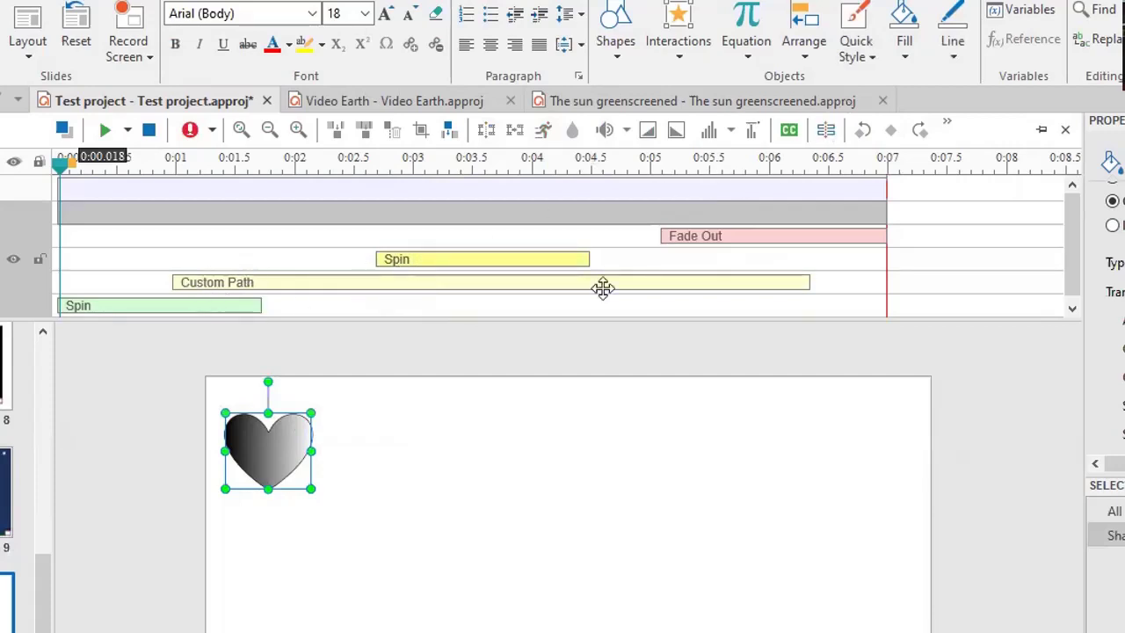
pyautogui.click(346, 280)
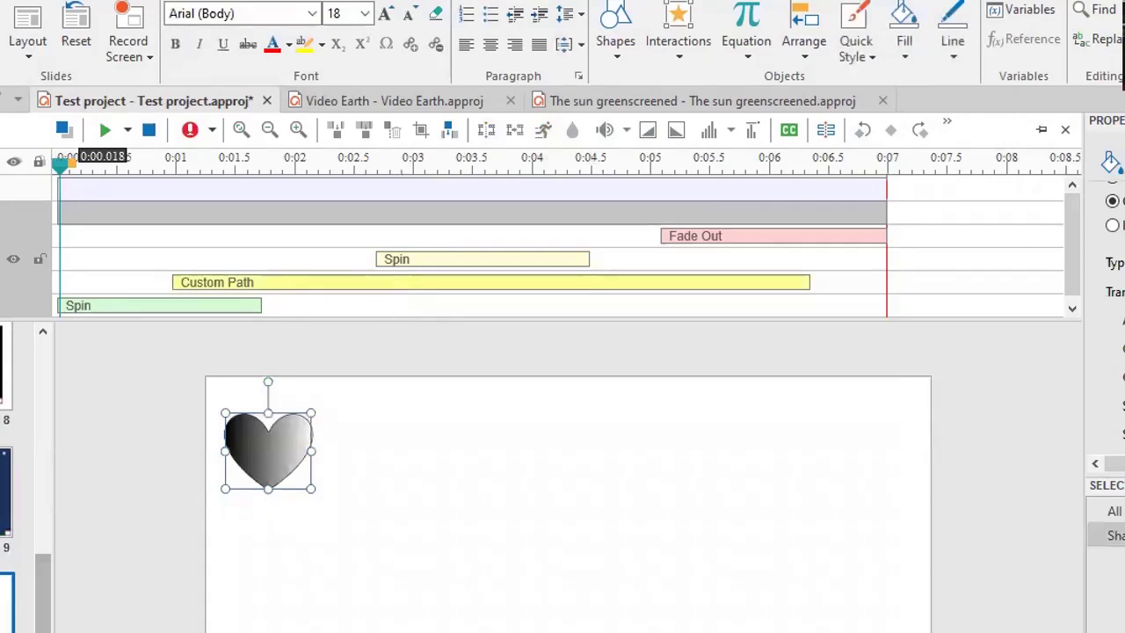
pyautogui.press('pagedown')
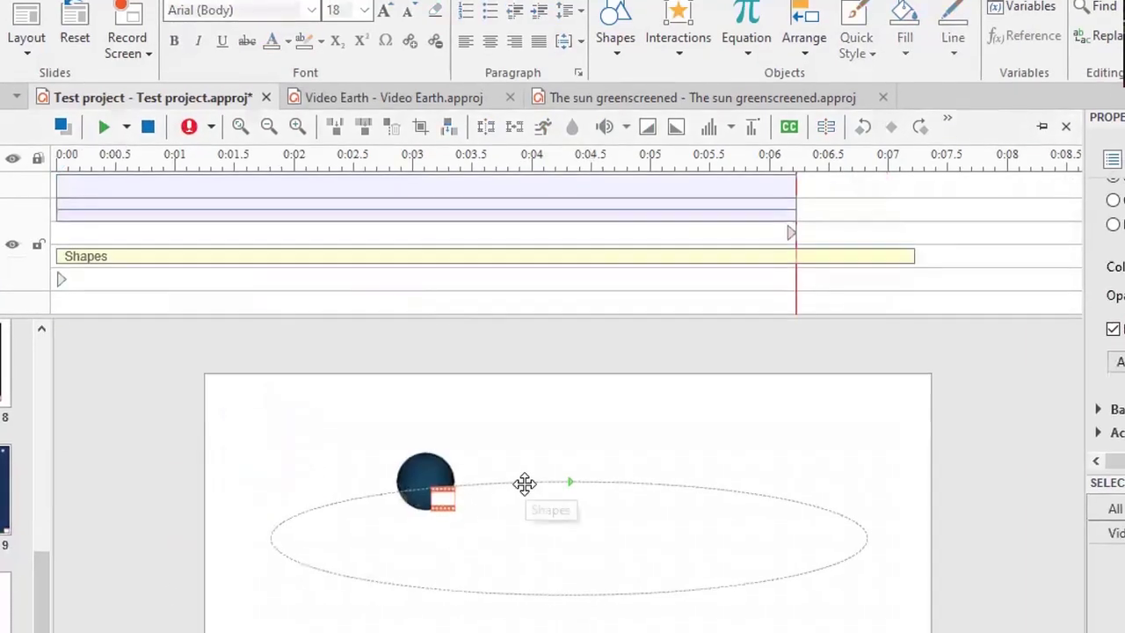
pyautogui.click(524, 483)
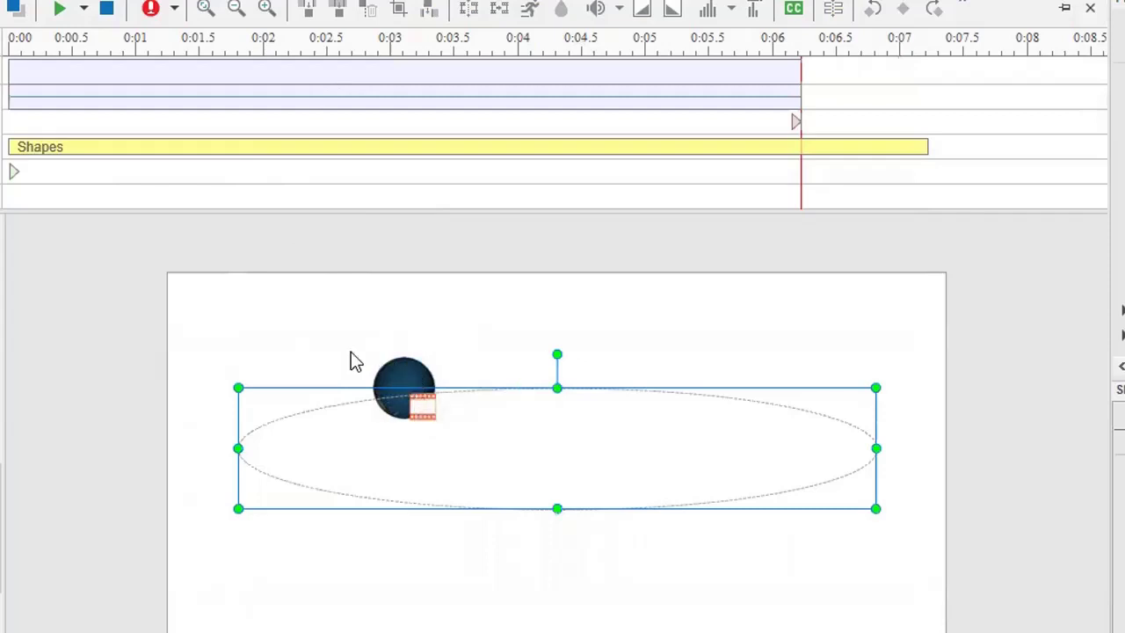
pyautogui.click(15, 48)
pyautogui.click(63, 11)
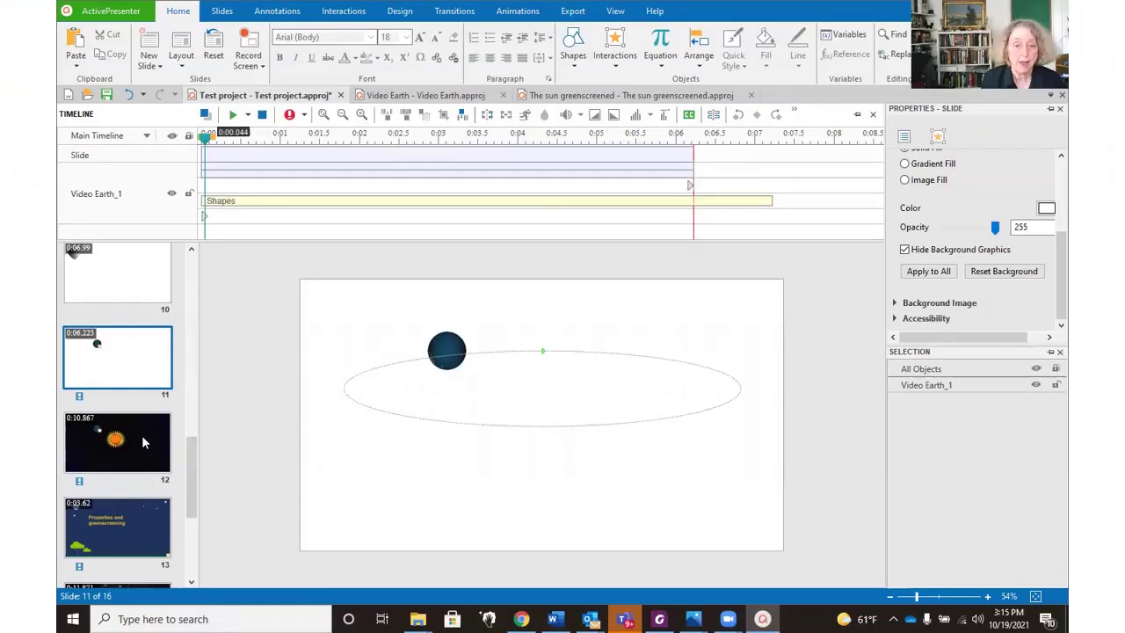
# - Open slide 12 and preview the sun animation, stopping near 5.6 seconds
pyautogui.click(141, 435)
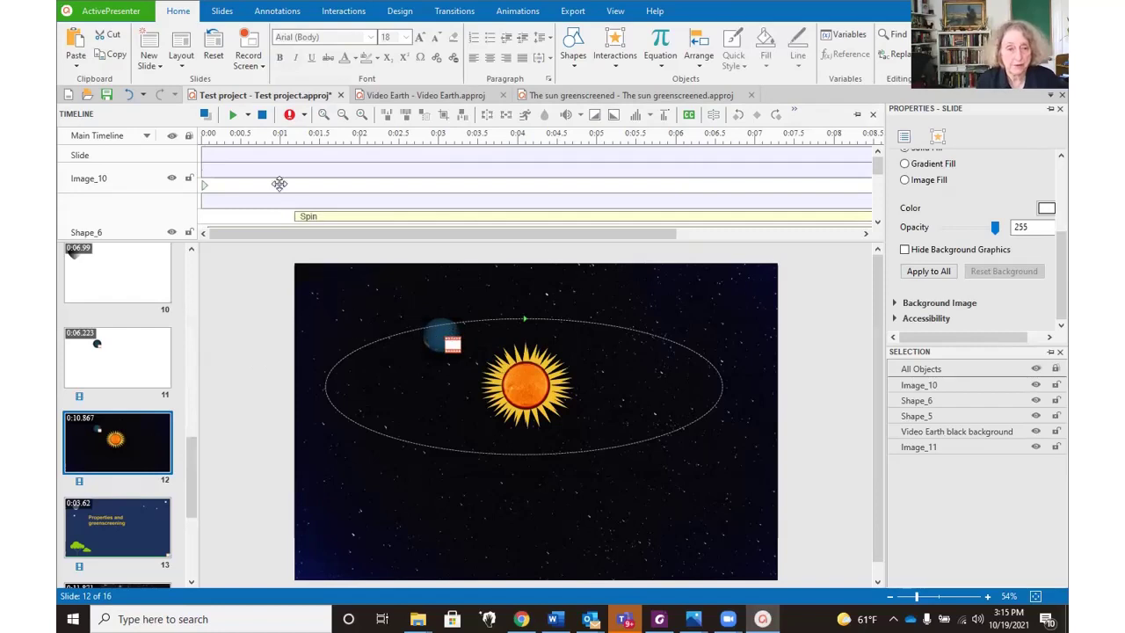
pyautogui.click(231, 116)
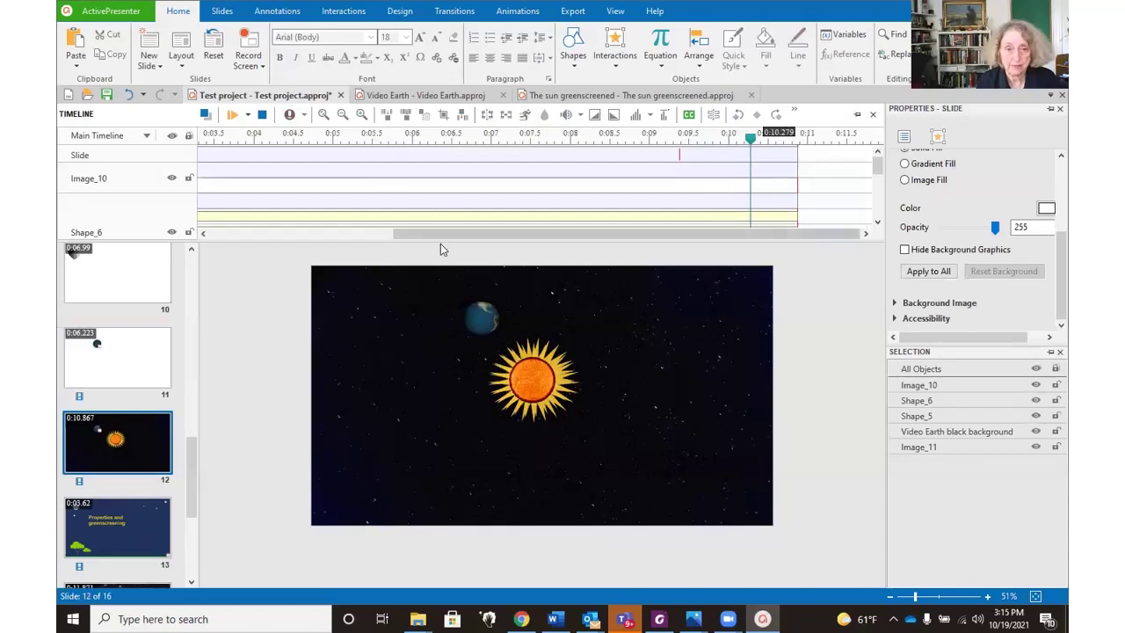
pyautogui.click(386, 148)
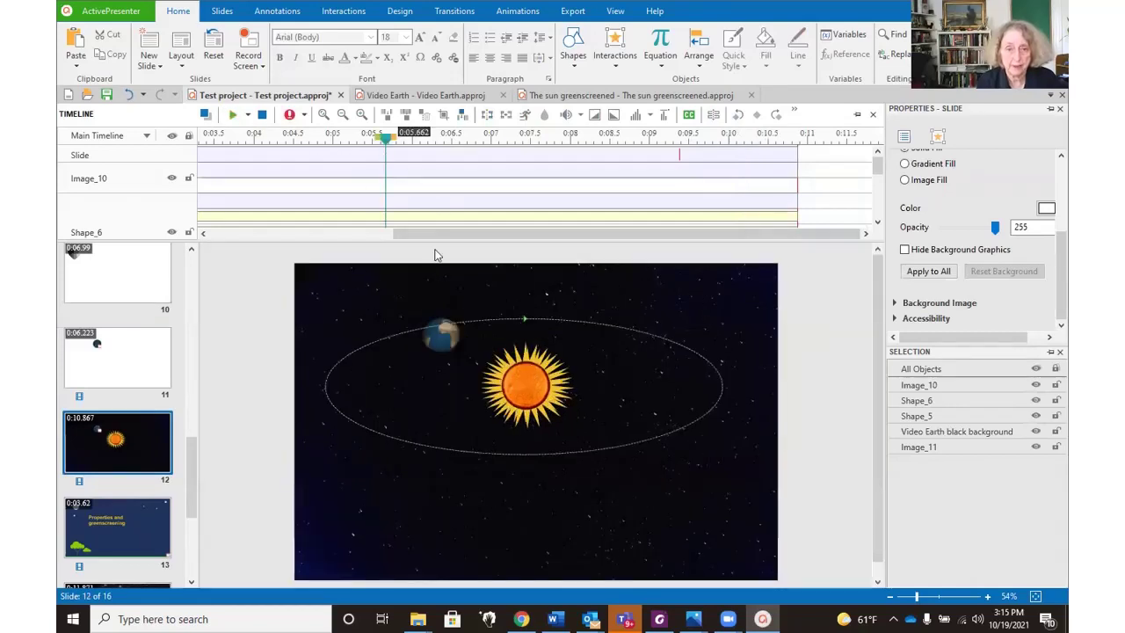
# - Drag the orbit ellipse's bottom handle up to flatten it, then replay the animation
pyautogui.click(533, 454)
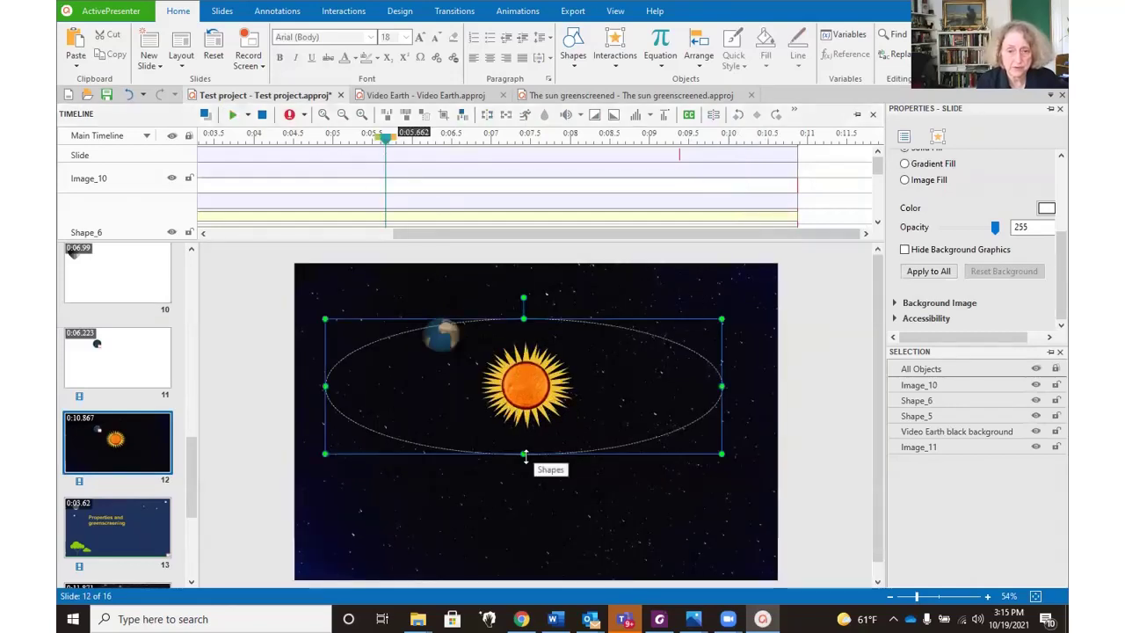
pyautogui.moveTo(524, 455); pyautogui.dragTo(524, 396)
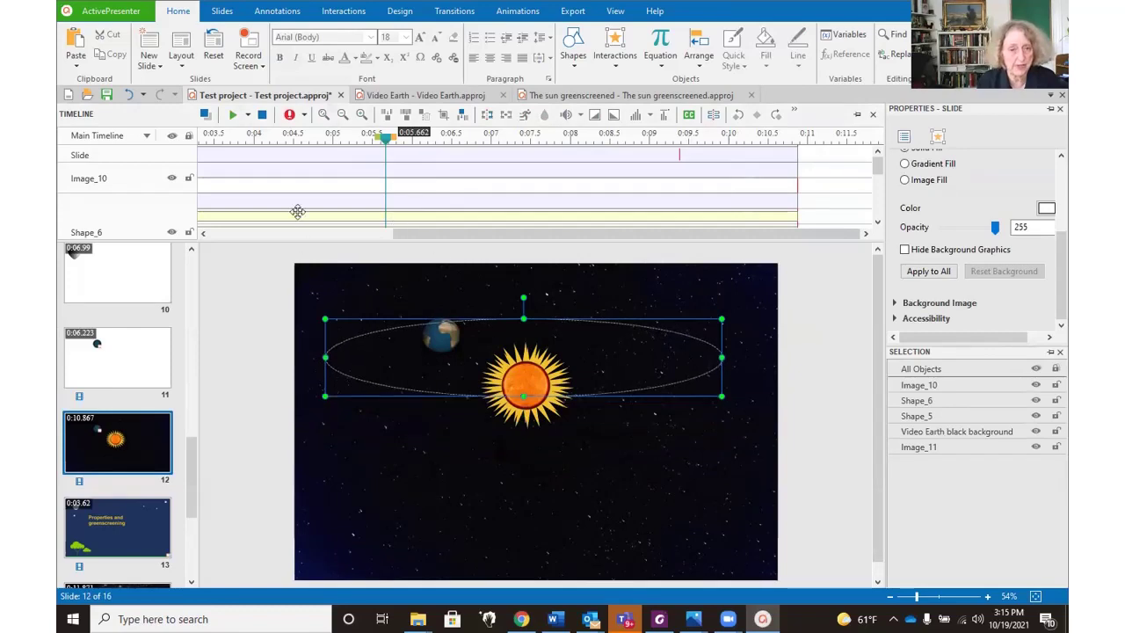
pyautogui.click(233, 118)
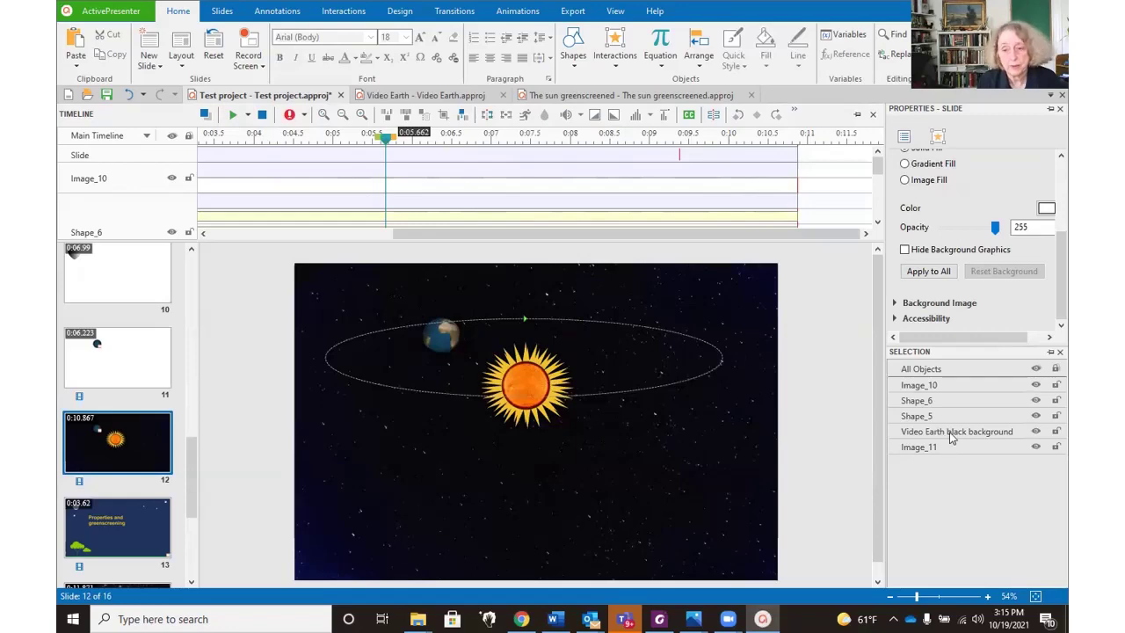
# - Move the Earth video up the layer order below Image_10 and preview Earth passing behind the sun
pyautogui.moveTo(954, 440); pyautogui.dragTo(954, 403)
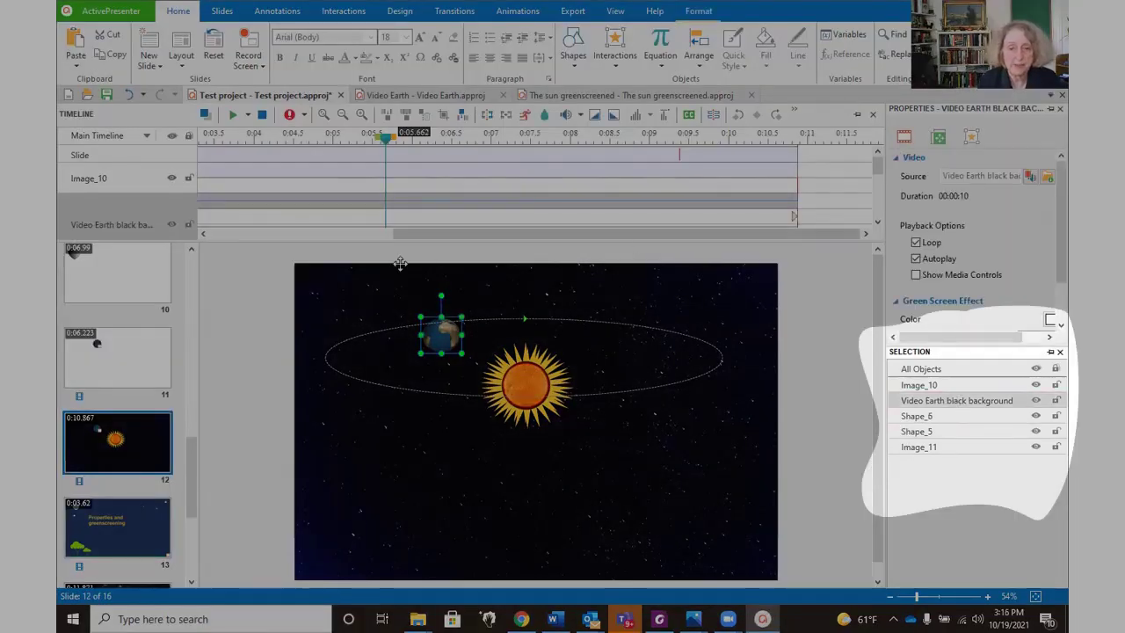
pyautogui.click(233, 115)
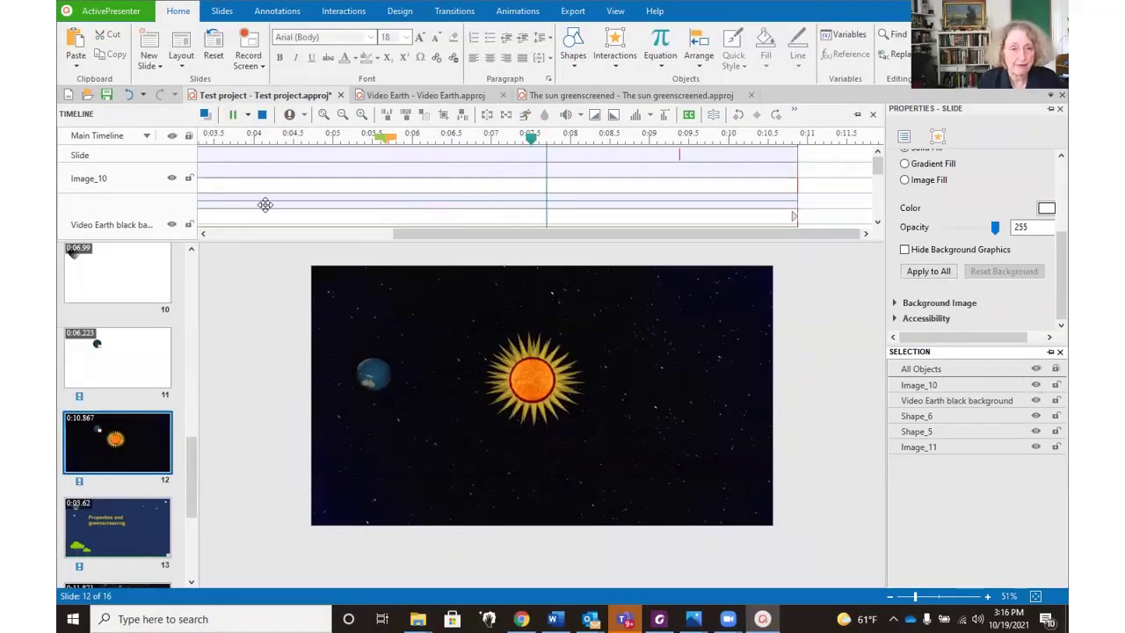
pyautogui.click(509, 143)
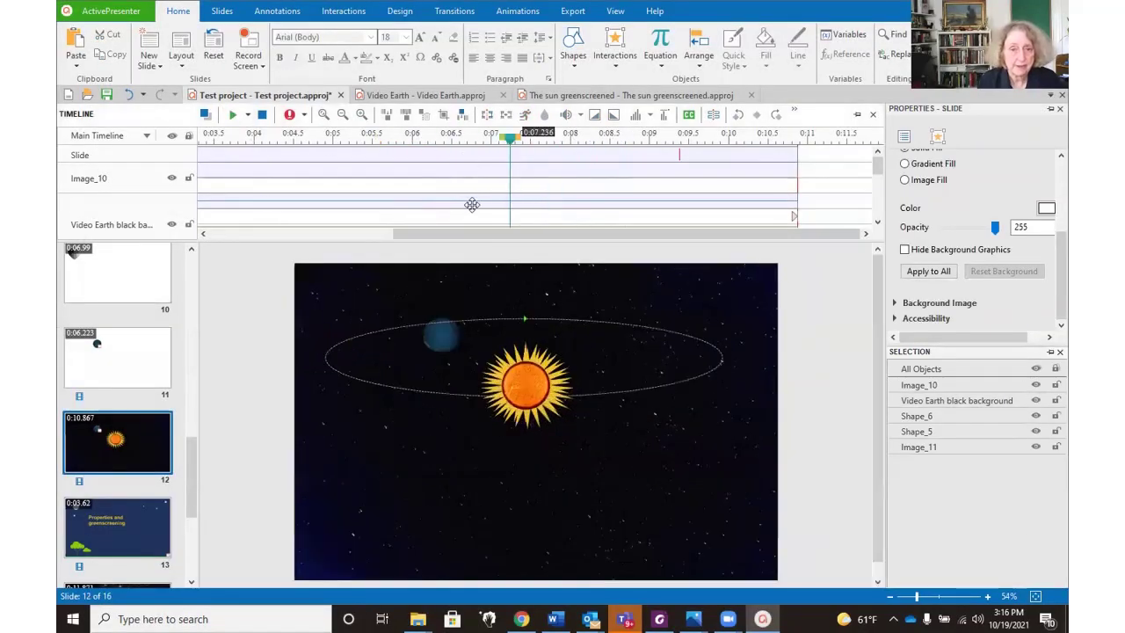
pyautogui.click(445, 337)
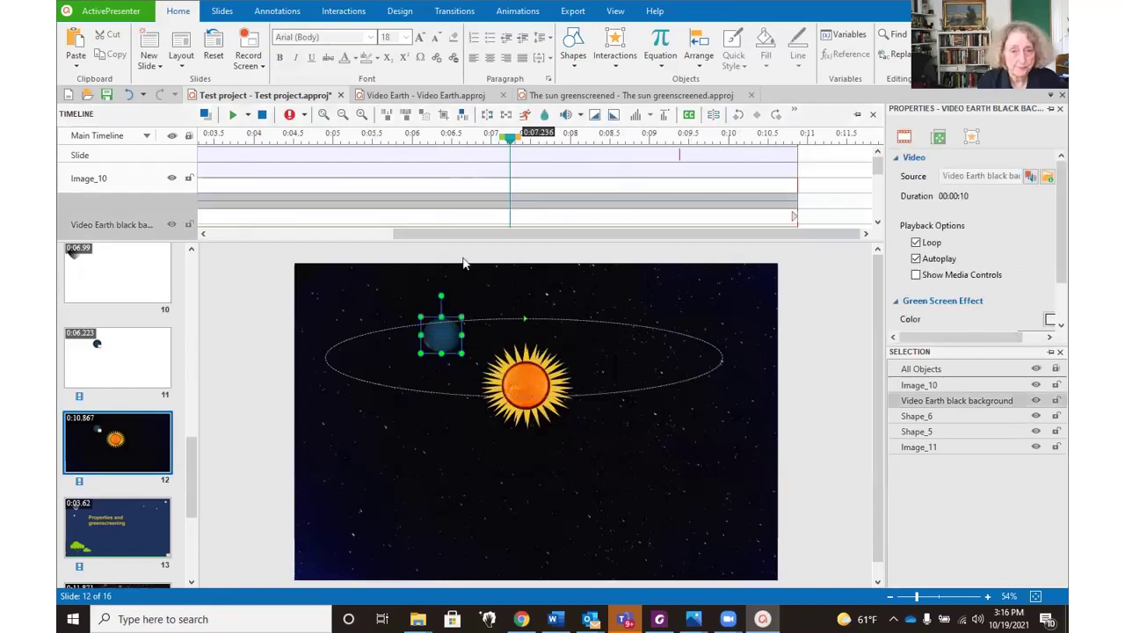
pyautogui.click(412, 145)
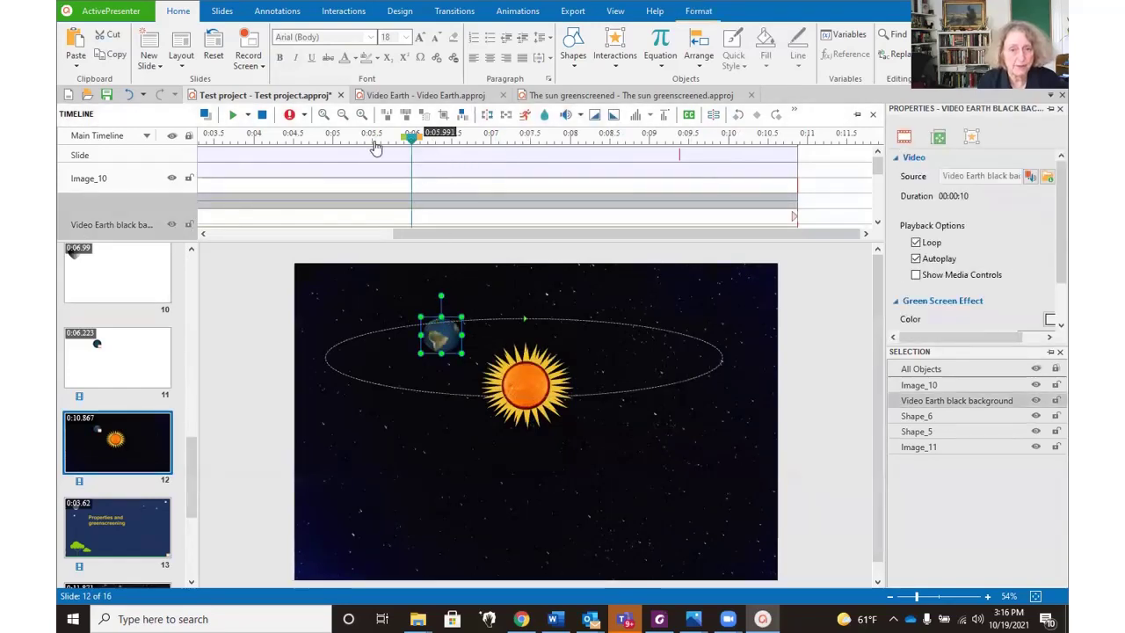
pyautogui.click(231, 115)
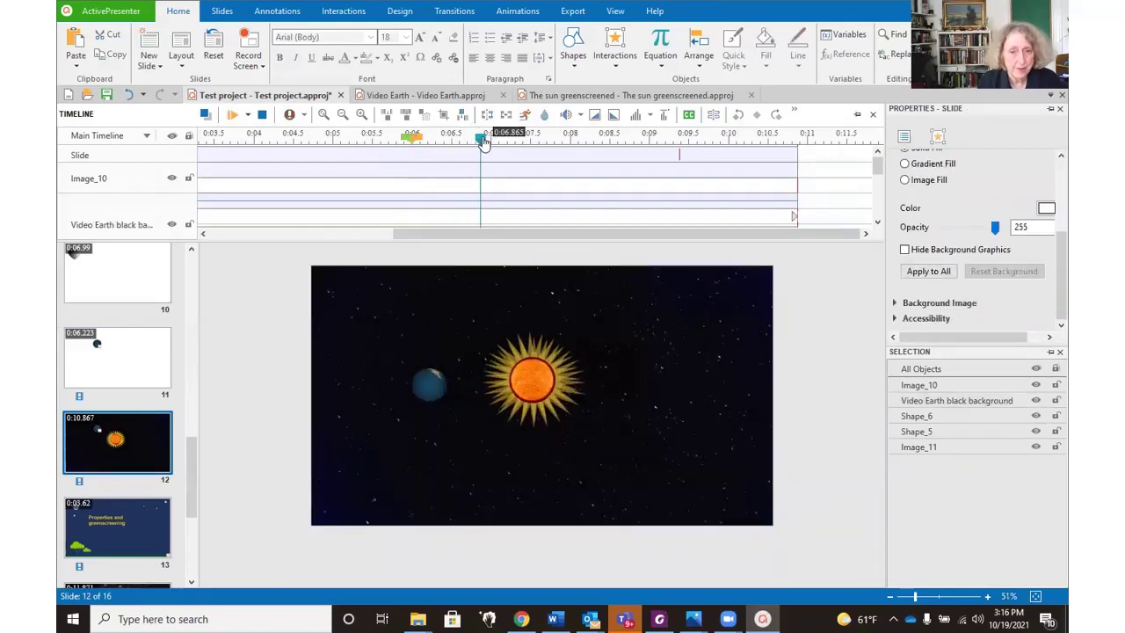
pyautogui.moveTo(479, 143); pyautogui.dragTo(349, 156)
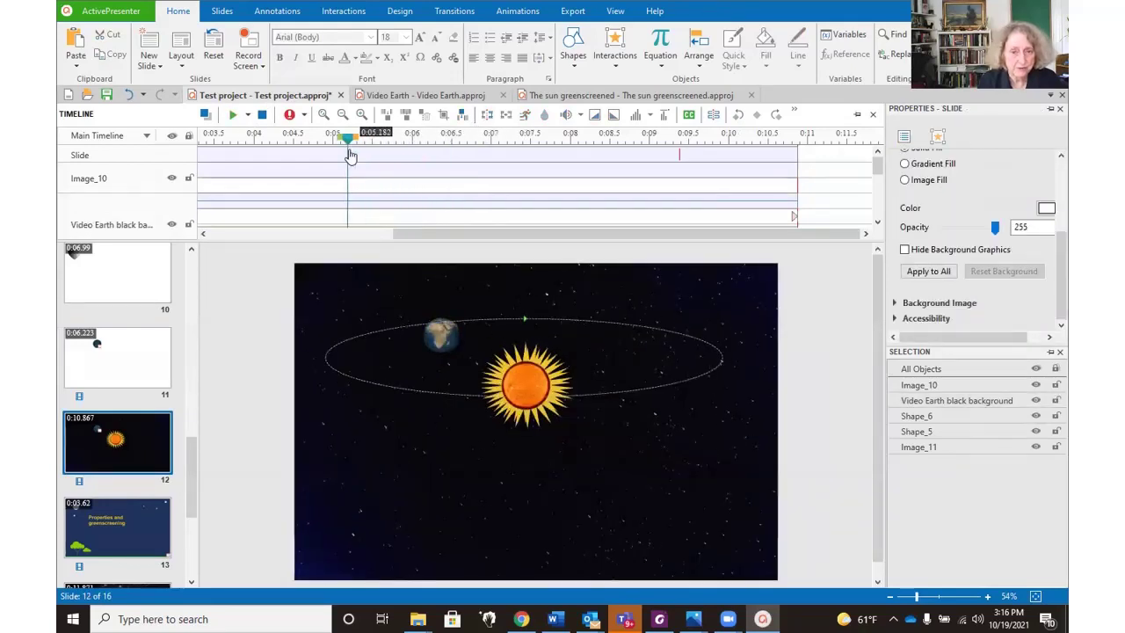
pyautogui.click(236, 115)
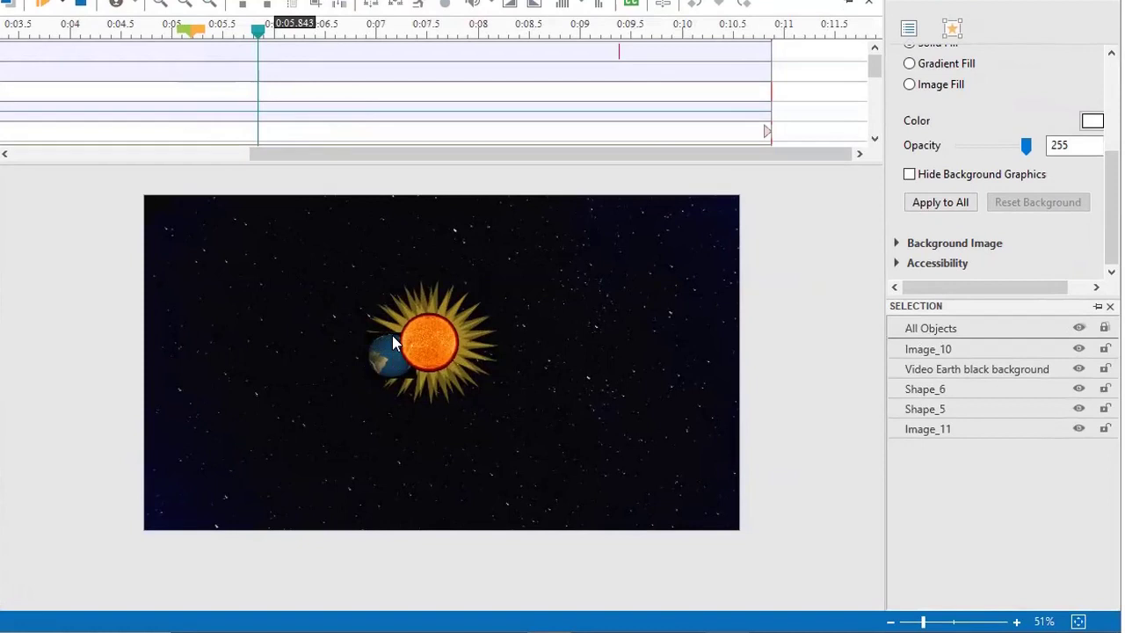
# - Rename the sun image Image_10 to 'The Sun Image_10'
pyautogui.click(411, 373)
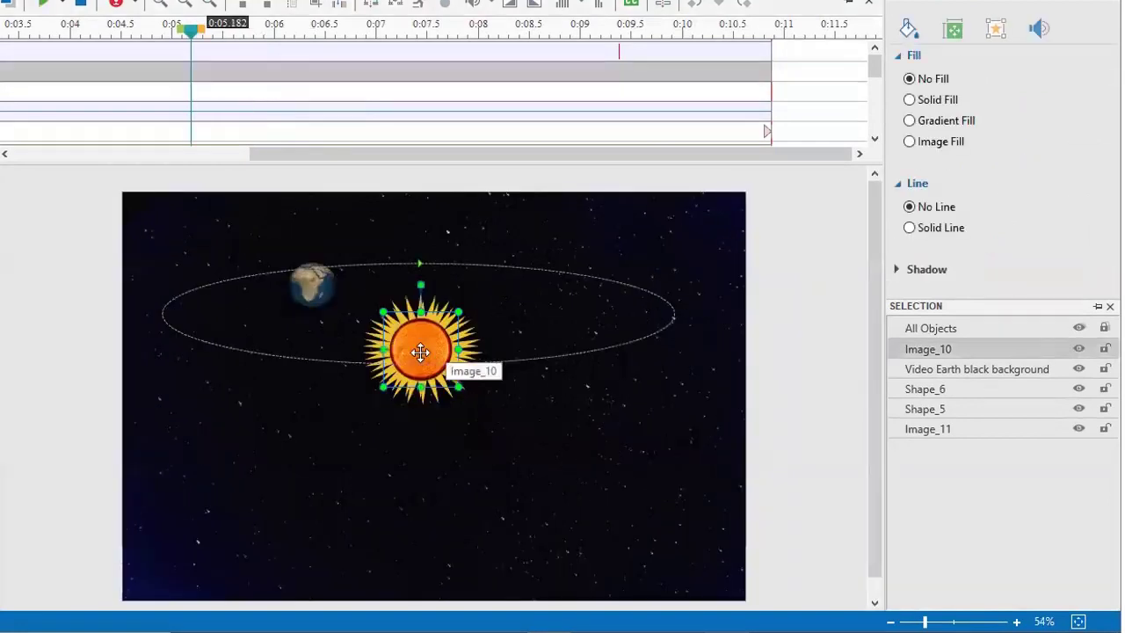
pyautogui.click(937, 347)
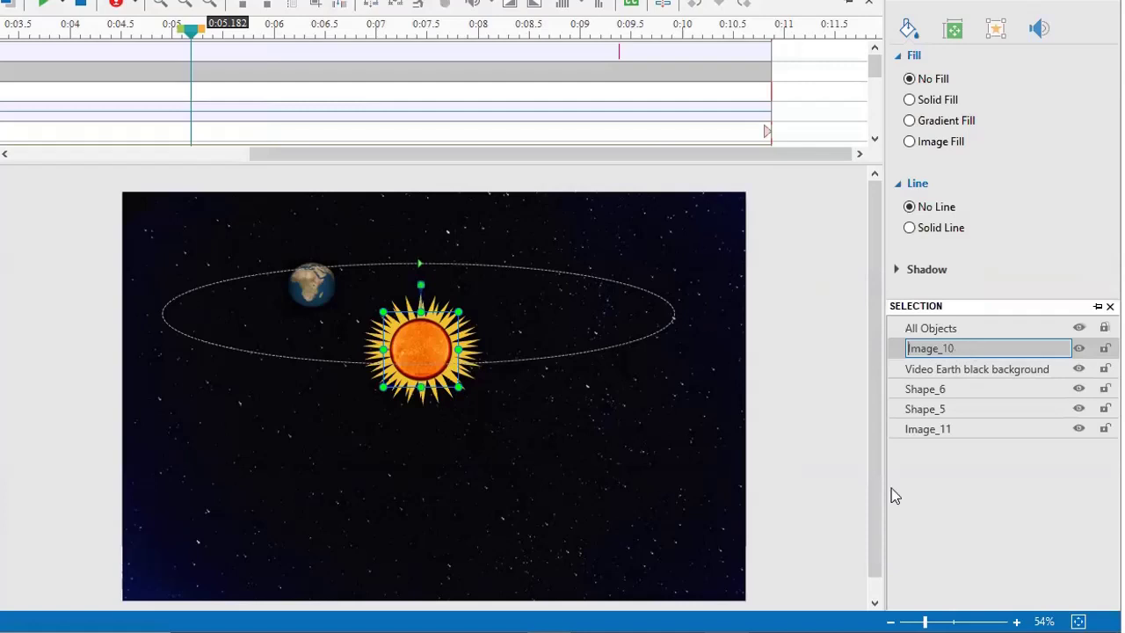
pyautogui.write('The Sun')
pyautogui.click(920, 371)
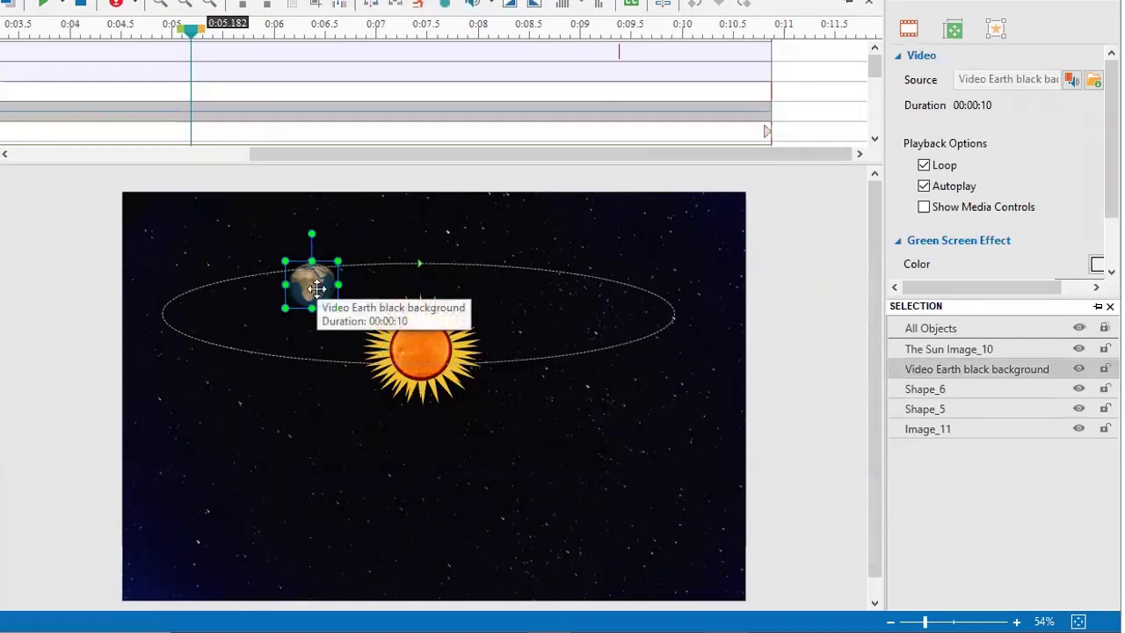
# - Select Shape_6 and Shape_5, rewind the timeline to the start, then go to slide 13
pyautogui.click(932, 391)
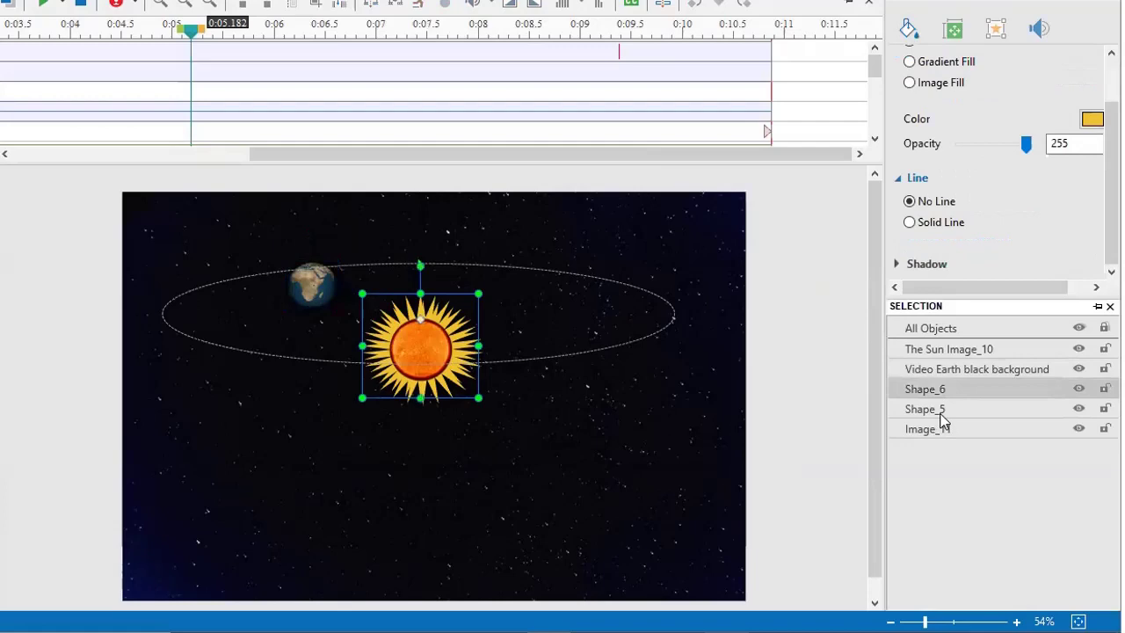
pyautogui.click(932, 410)
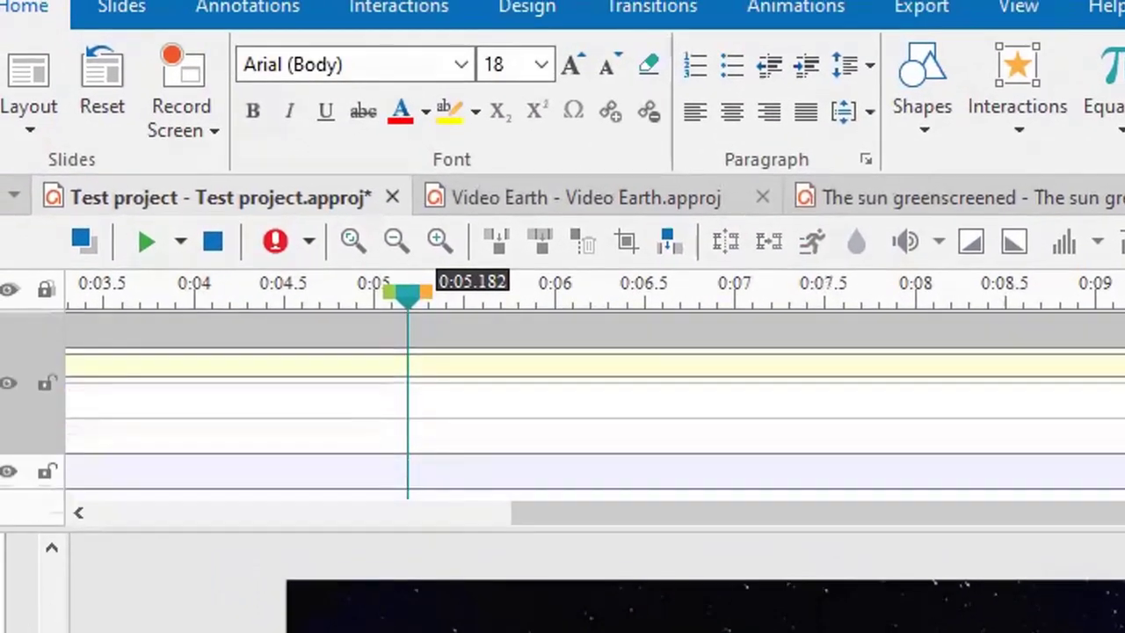
pyautogui.moveTo(633, 513); pyautogui.dragTo(212, 511)
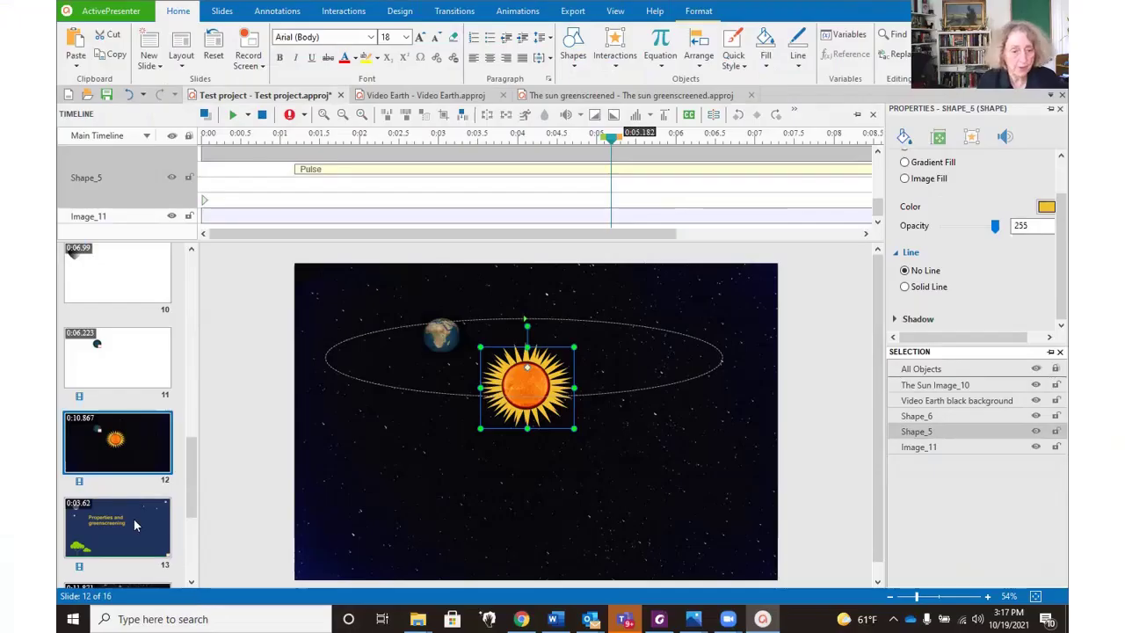
pyautogui.click(114, 525)
pyautogui.moveTo(191, 491); pyautogui.dragTo(196, 552)
# - On slide 14, eyedropper the Earth video's green background as its green-screen key color
pyautogui.click(149, 390)
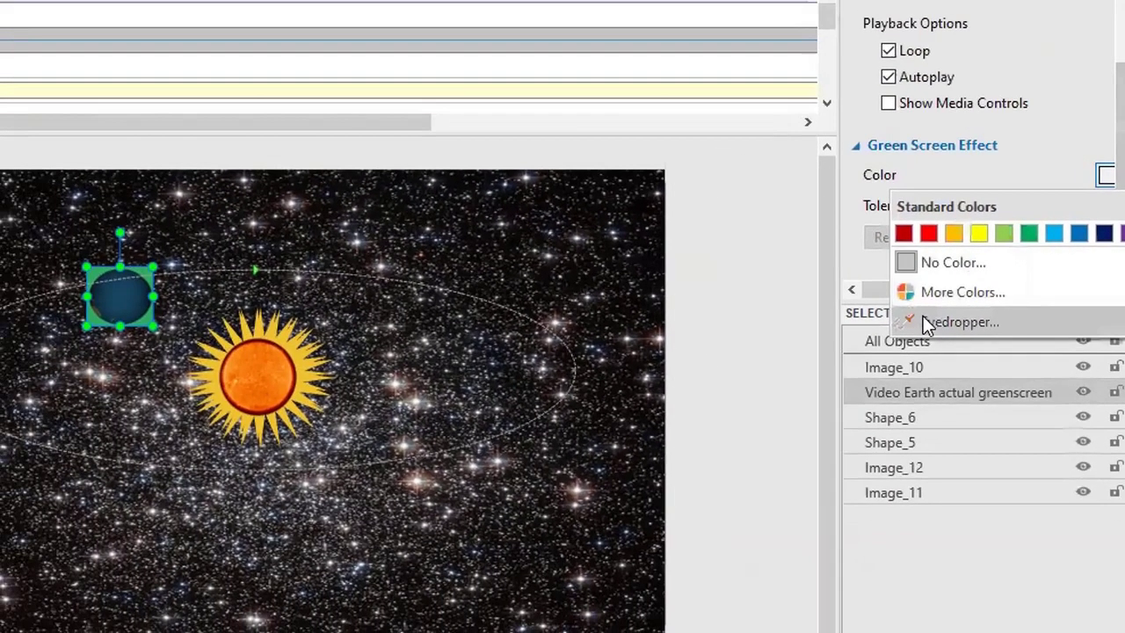
pyautogui.click(929, 324)
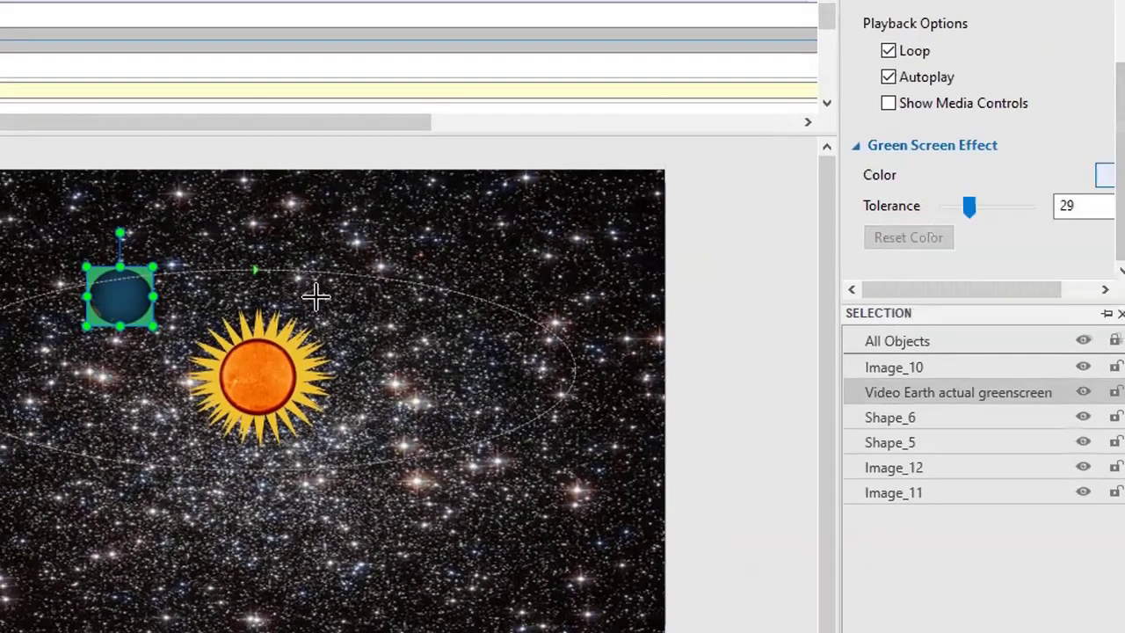
pyautogui.click(144, 271)
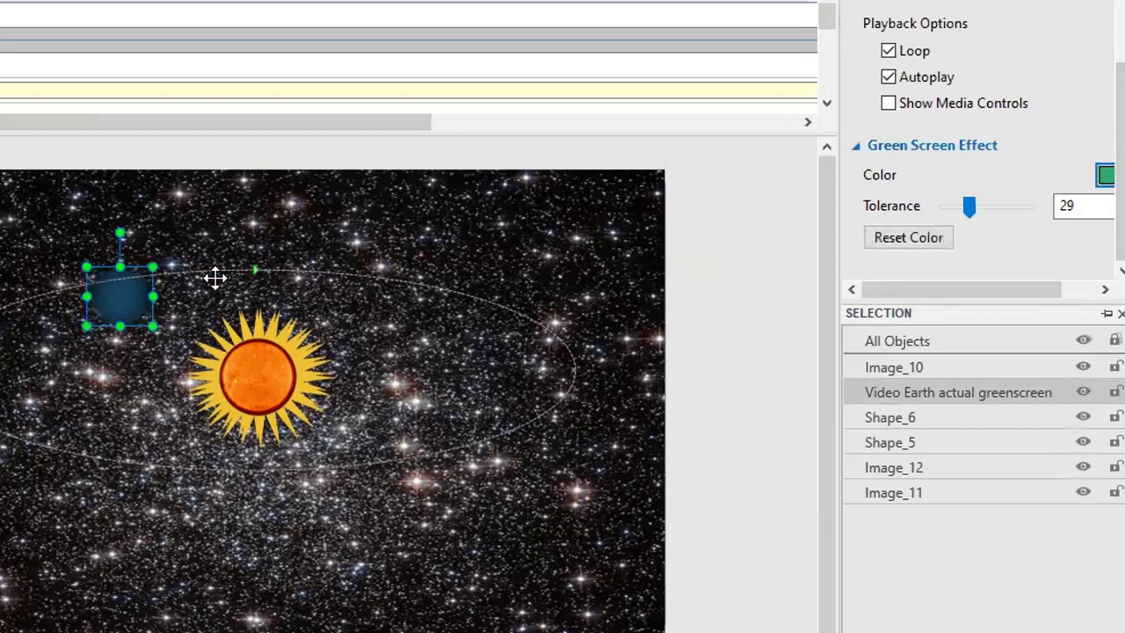